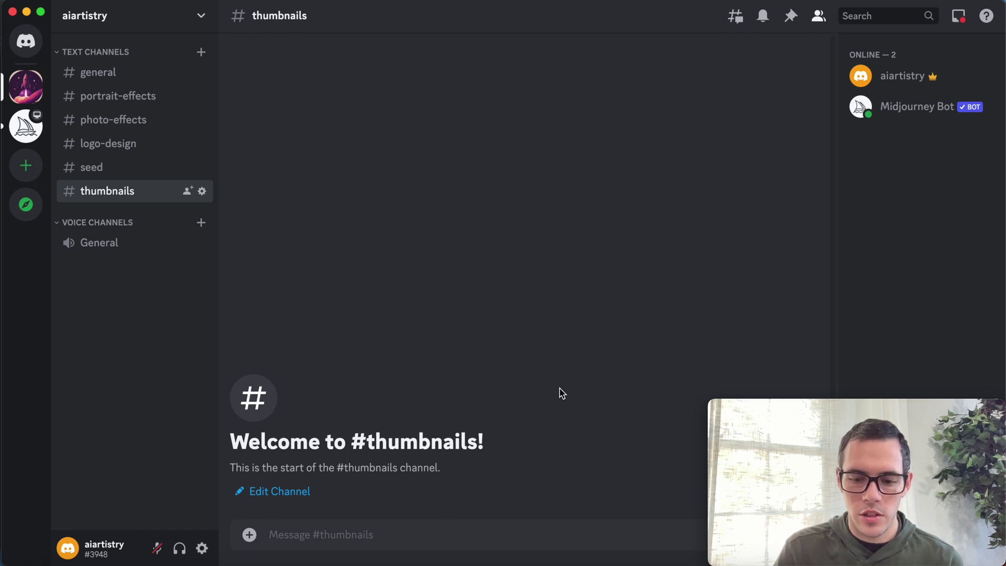
# Write an /imagine prompt: man, arms wide, before the Grand Canyon at sunset, photorealistic, 8k, --ar 16:9.
pyautogui.write('/imag')
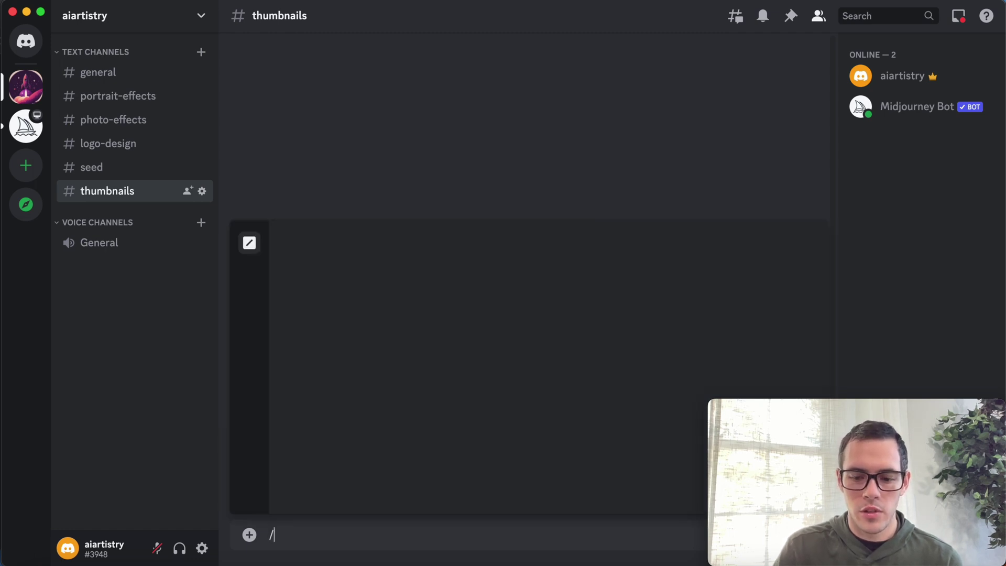
pyautogui.write('ine')
pyautogui.click(512, 487)
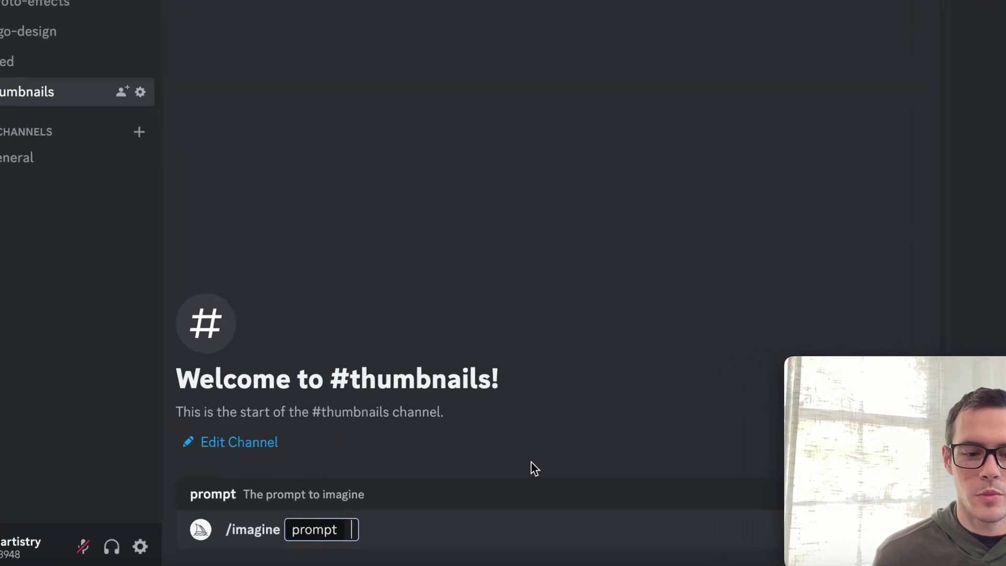
pyautogui.write('a man standing in fron t')
pyautogui.press('BackSpace')
pyautogui.press('BackSpace')
pyautogui.write('t of the c')
pyautogui.press('BackSpace')
pyautogui.write('grand canyon with his arms ')
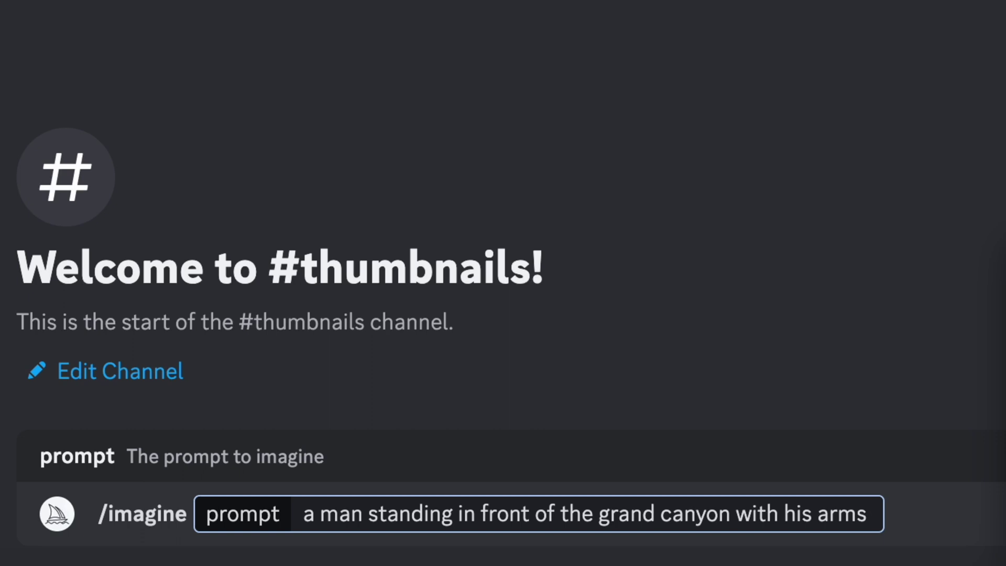
pyautogui.write('wide')
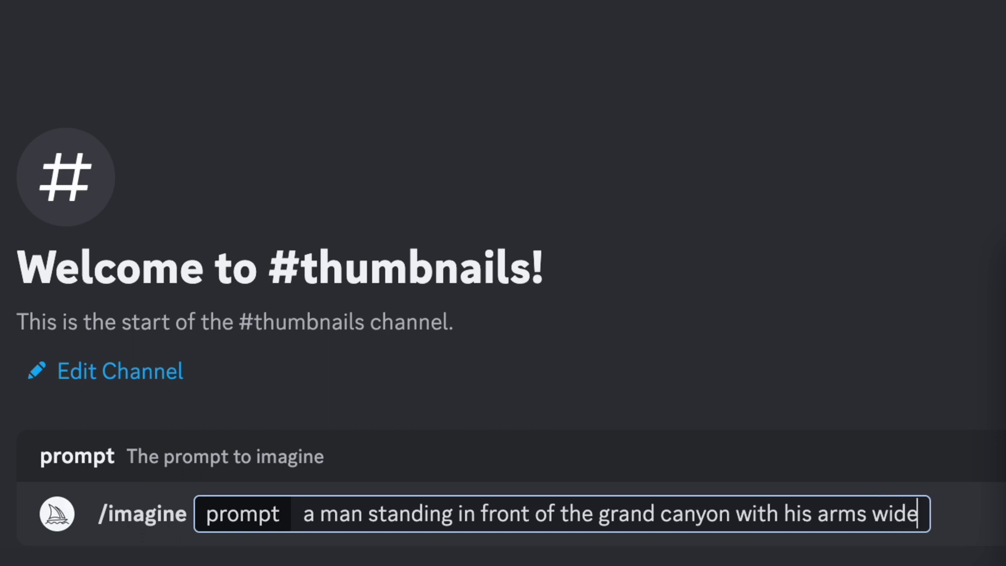
pyautogui.write(', sunset,')
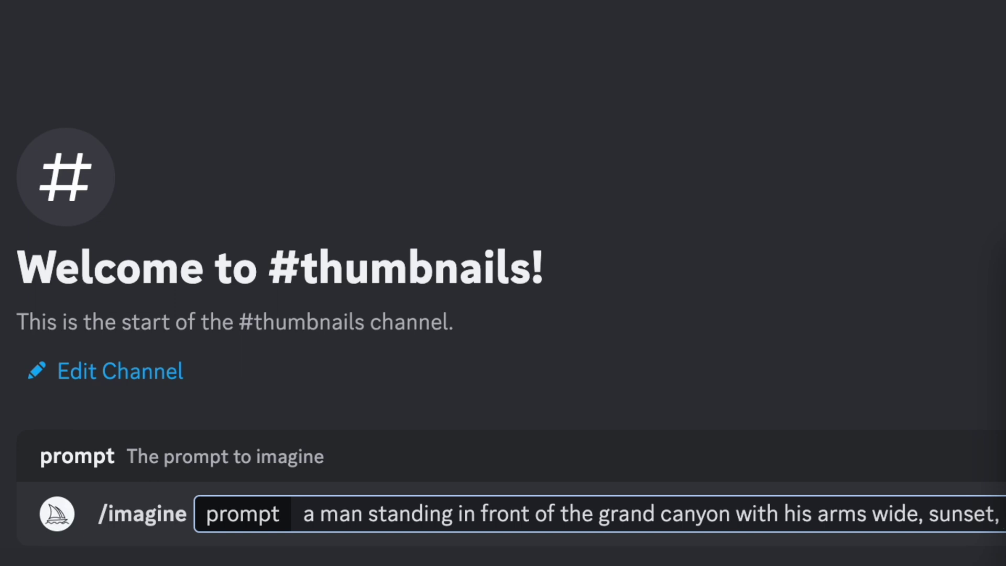
pyautogui.write(' photoreali ')
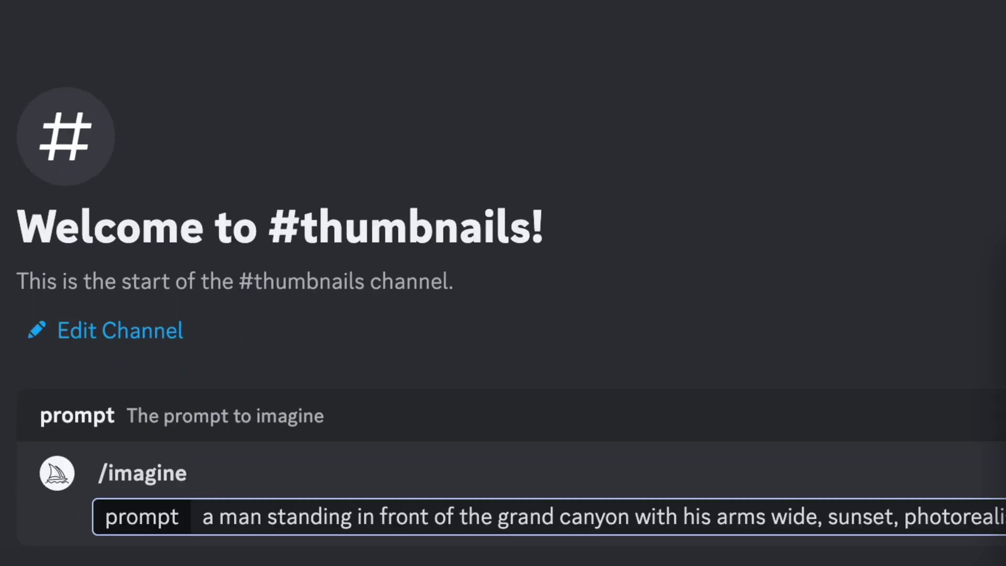
pyautogui.write('hyperrealistic, ')
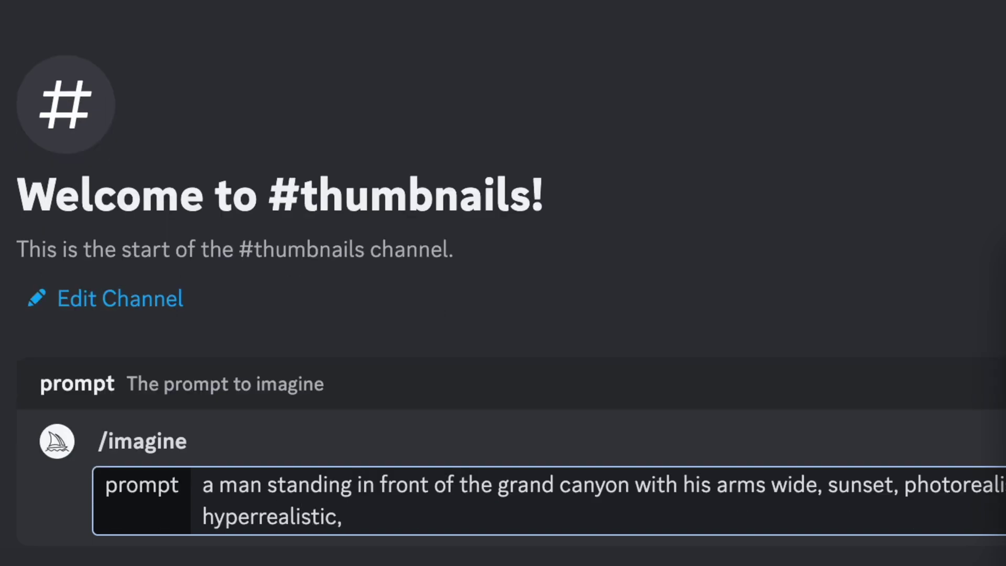
pyautogui.write('8k')
pyautogui.write('--ar 16')
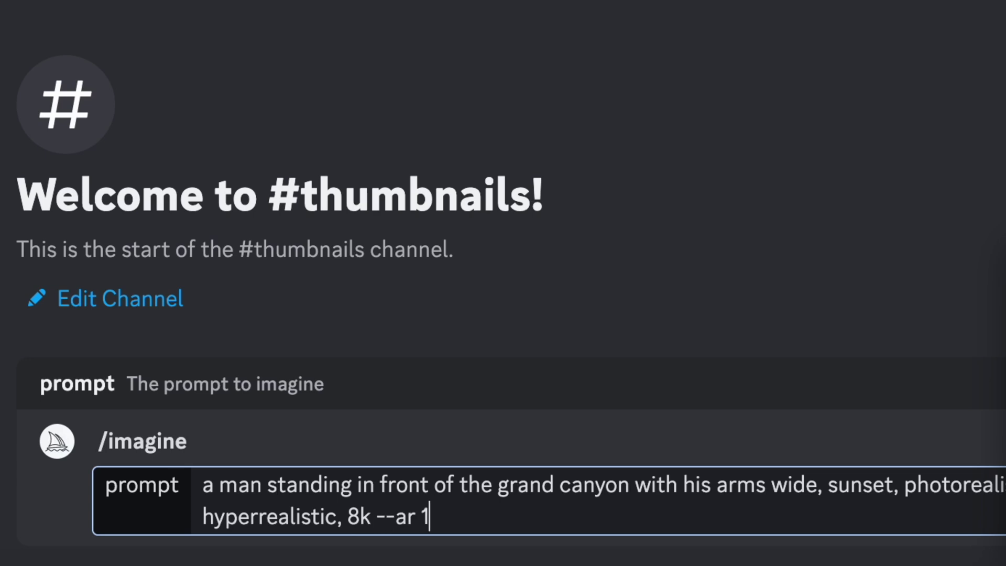
pyautogui.write(':9')
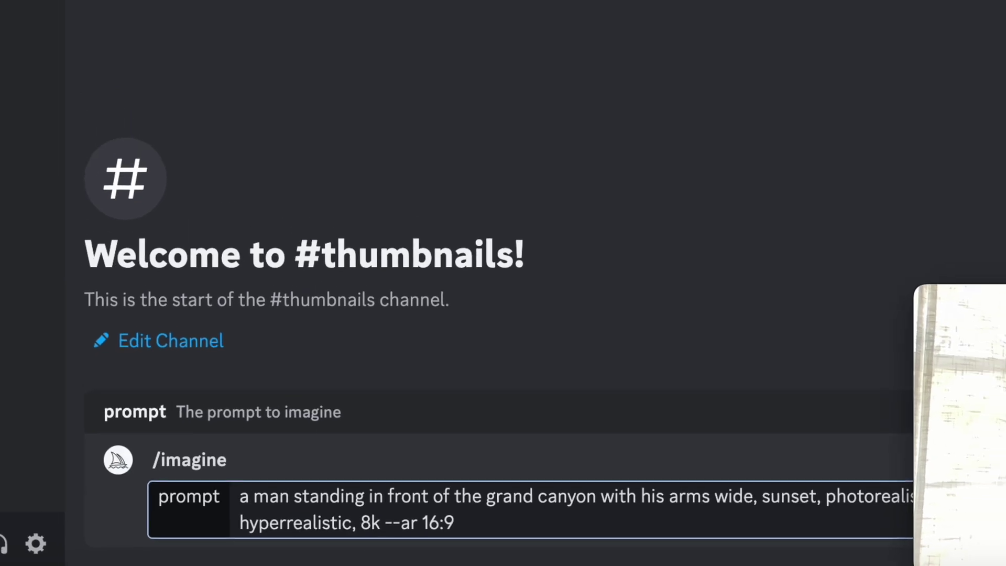
# Submit the Grand Canyon prompt, then enlarge the resulting four-image grid and close the viewer.
pyautogui.press('Return')
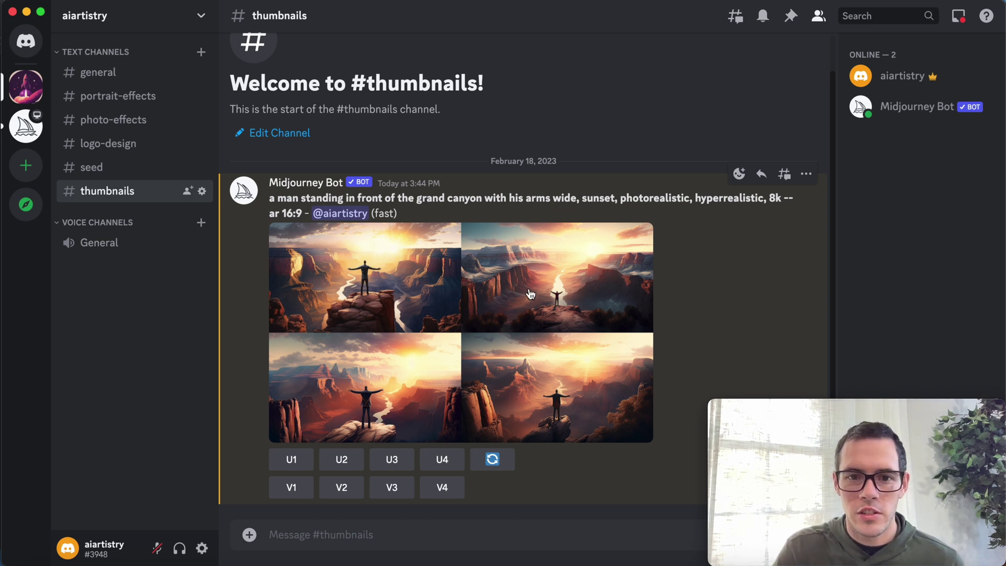
pyautogui.click(531, 294)
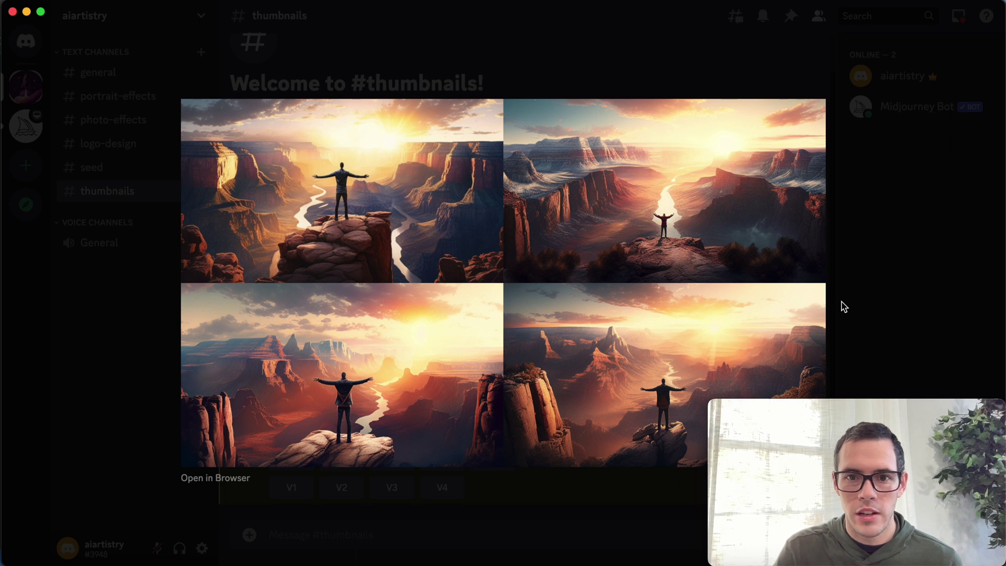
pyautogui.click(885, 315)
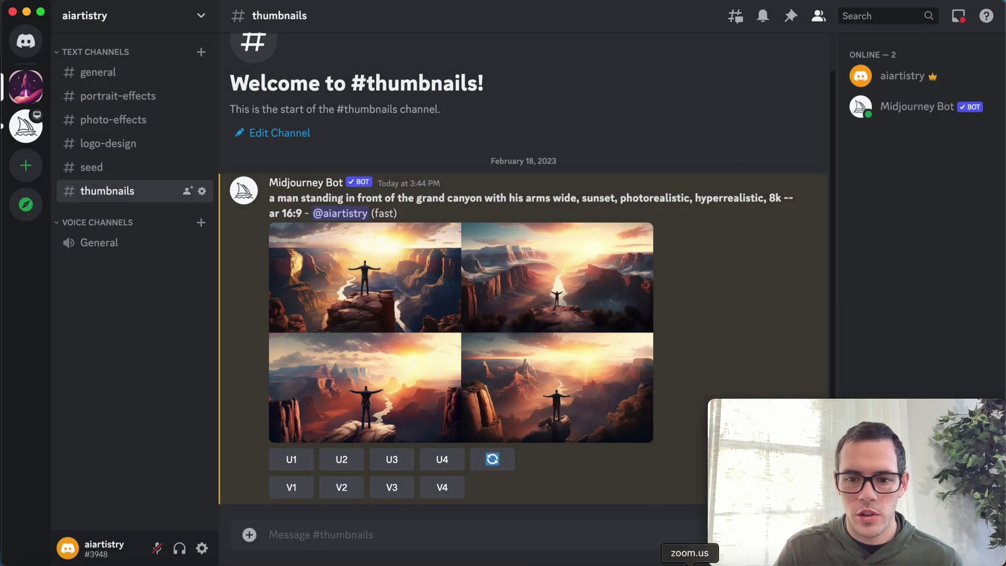
# Switch to Chrome and look through the example YouTube thumbnails, including the 2023 Top Ten one.
pyautogui.click(664, 564)
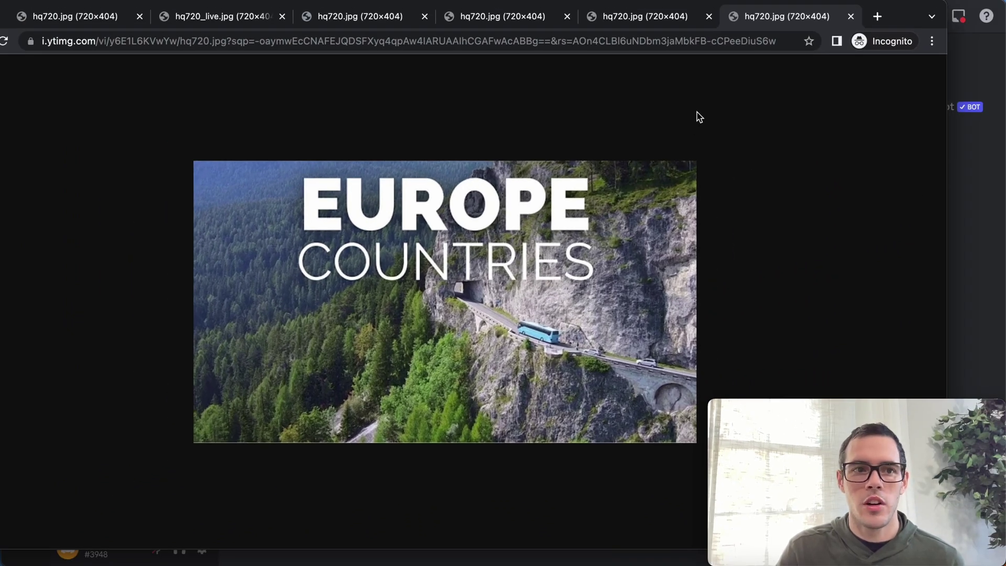
pyautogui.click(663, 20)
# Back in Discord, submit /imagine 'a man standing in front of an Airbus airplane, surprised, excited --ar 16:9'.
pyautogui.click(487, 20)
pyautogui.press('super+Tab')
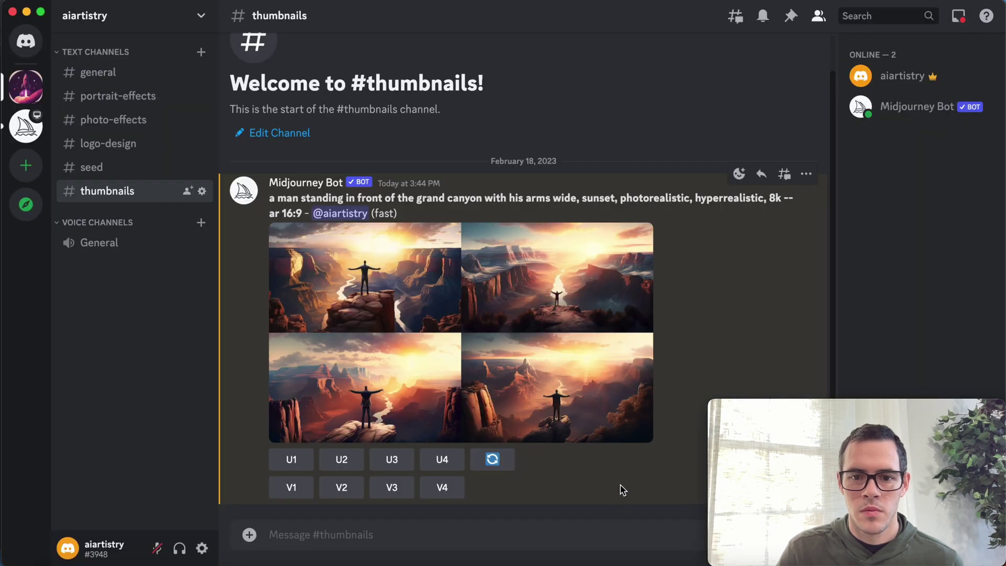
pyautogui.click(544, 548)
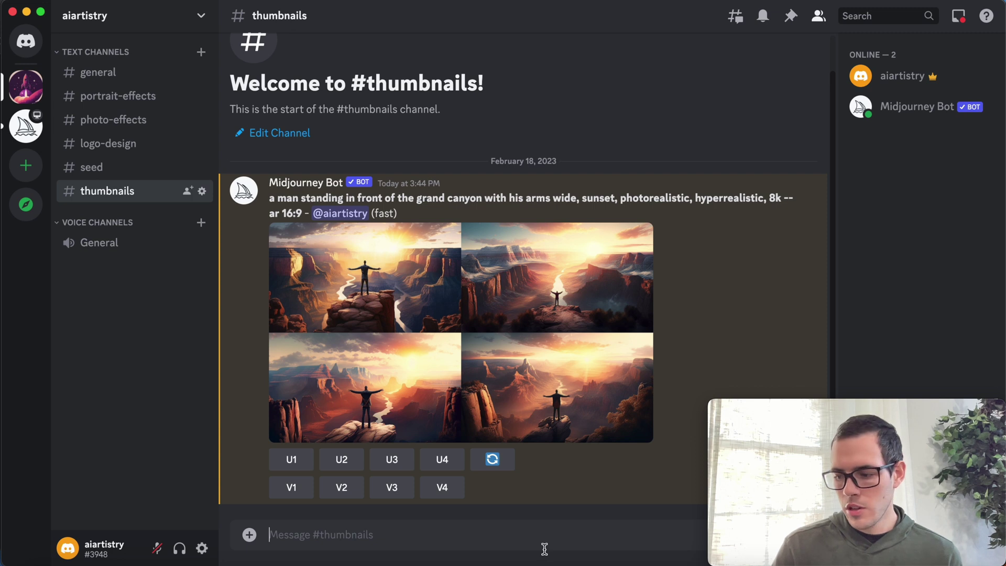
pyautogui.write('/im')
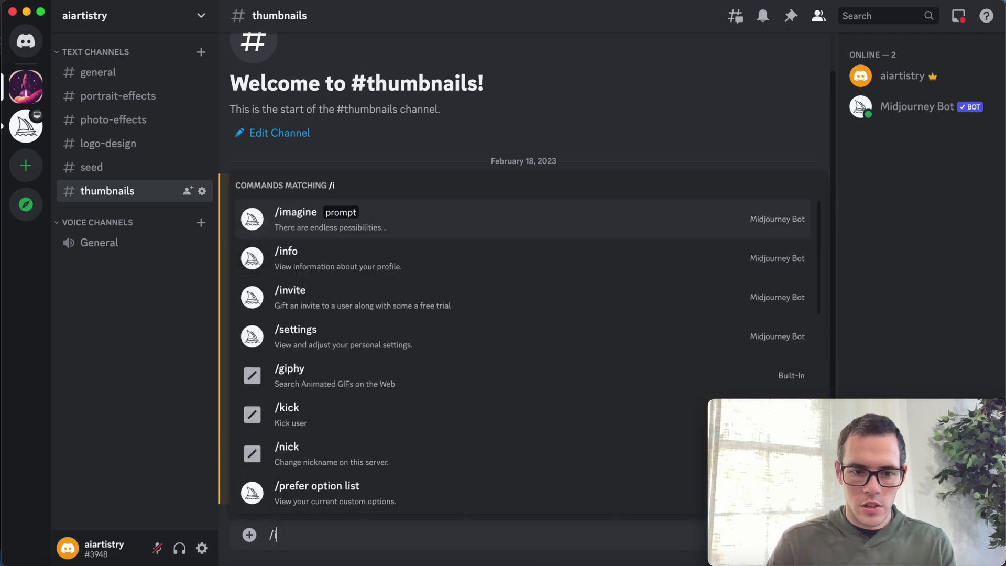
pyautogui.click(472, 461)
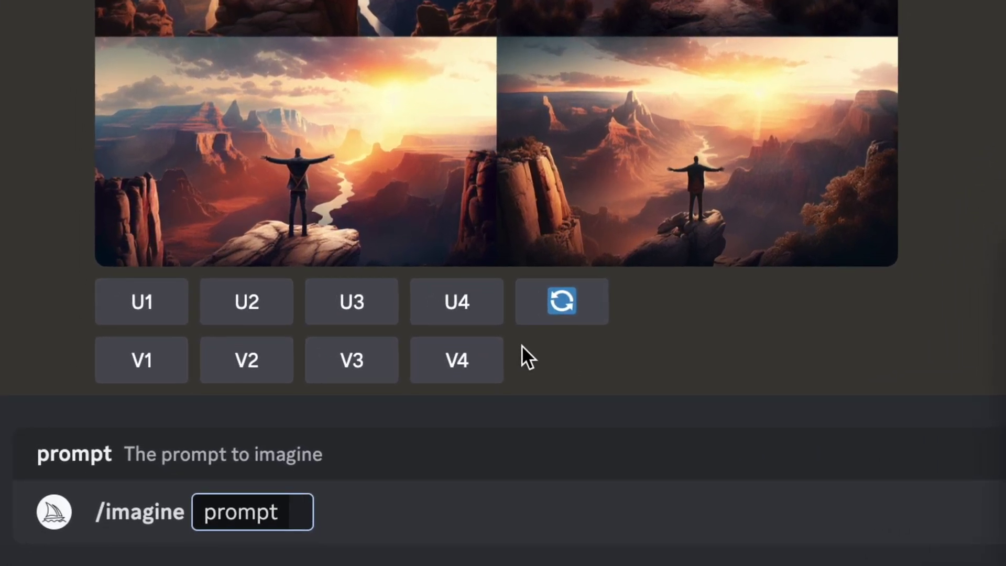
pyautogui.write('a man standing in front')
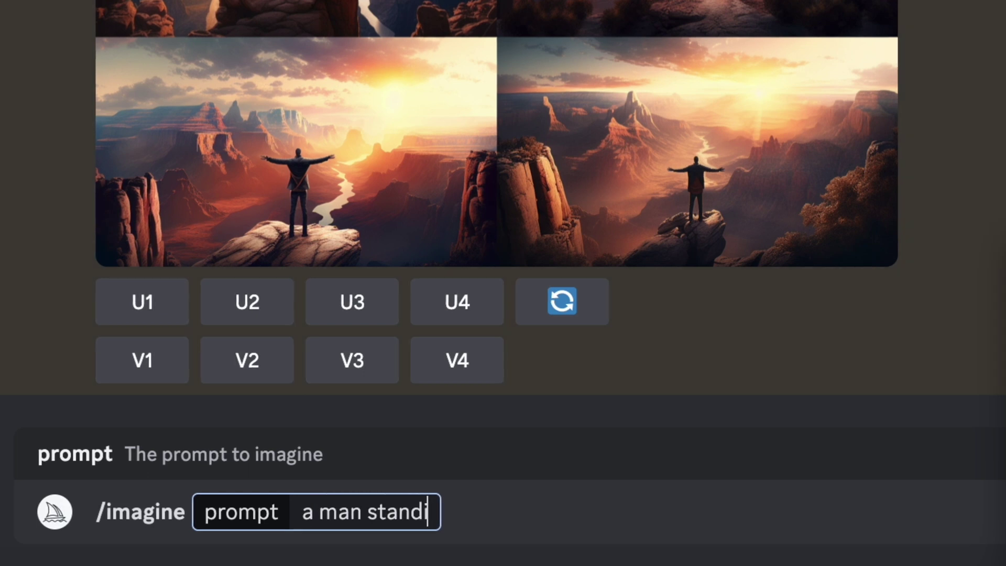
pyautogui.write(' fo')
pyautogui.press('BackSpace')
pyautogui.press('BackSpace')
pyautogui.write('of a ')
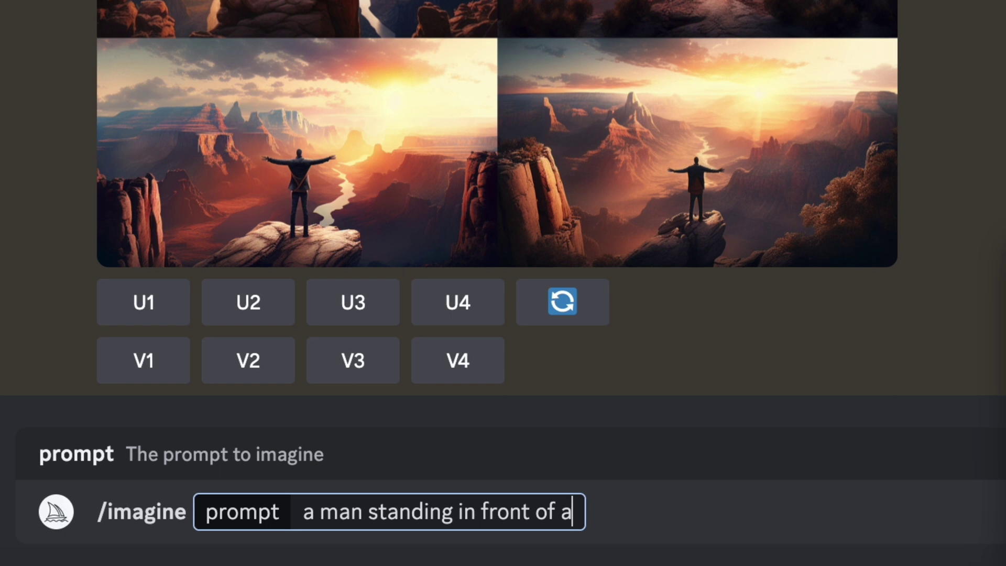
pyautogui.write('n airbus airplane, ')
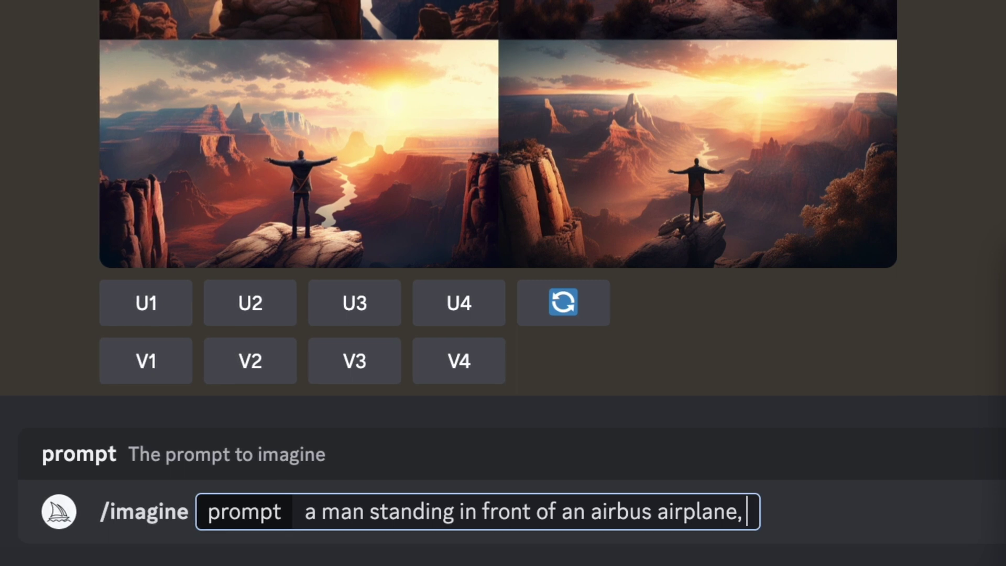
pyautogui.write('surprise')
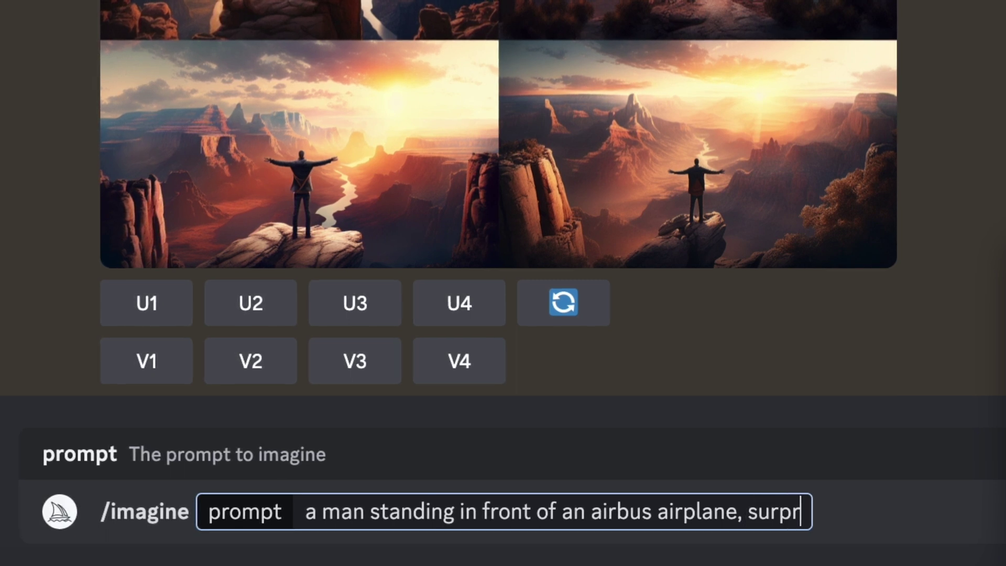
pyautogui.write('d, excit')
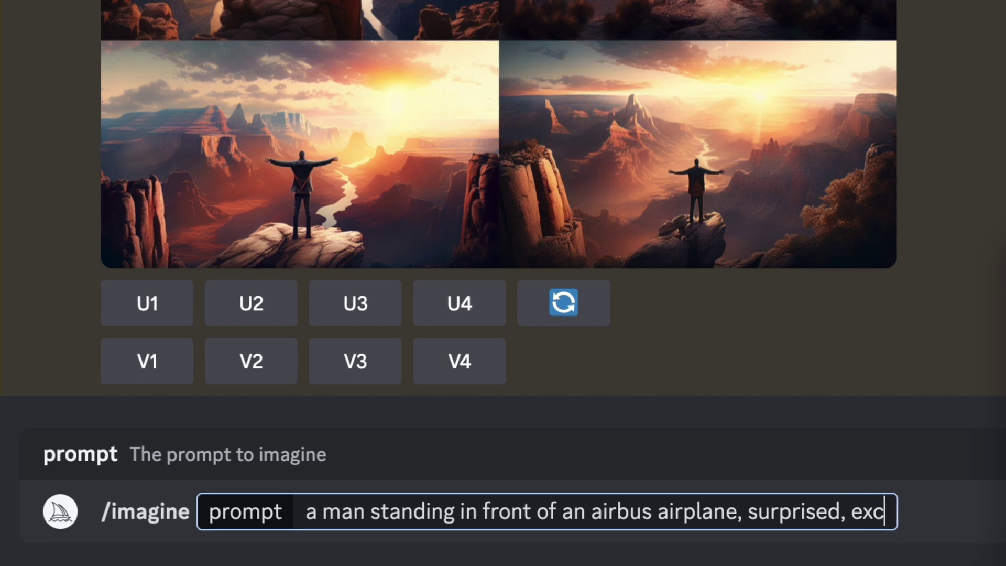
pyautogui.write('ed ')
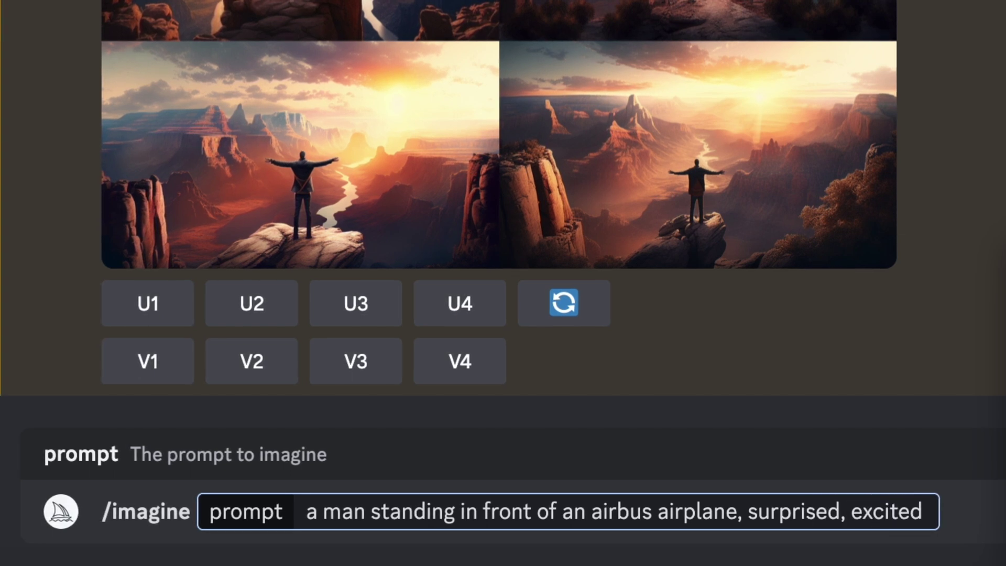
pyautogui.write('--')
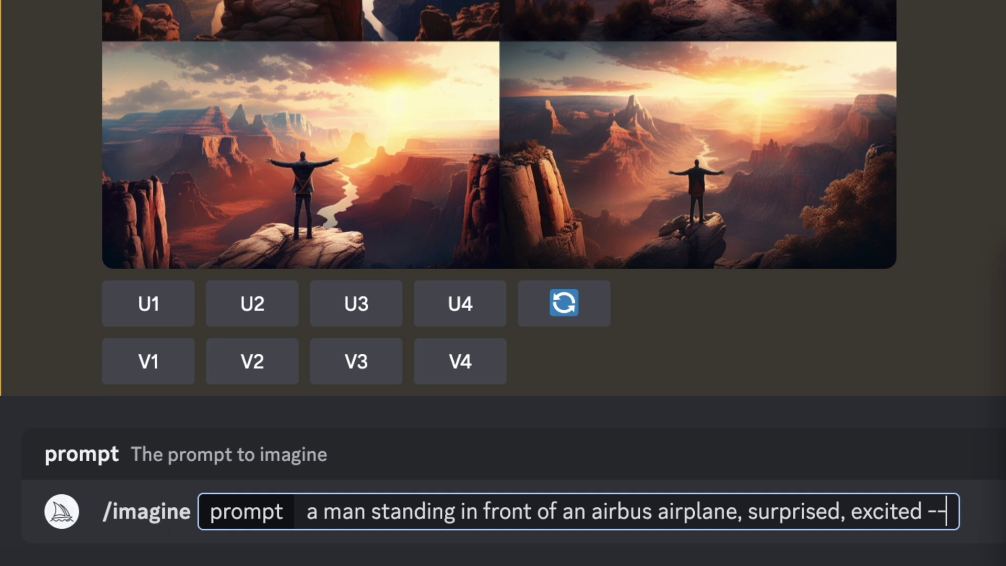
pyautogui.write('ar')
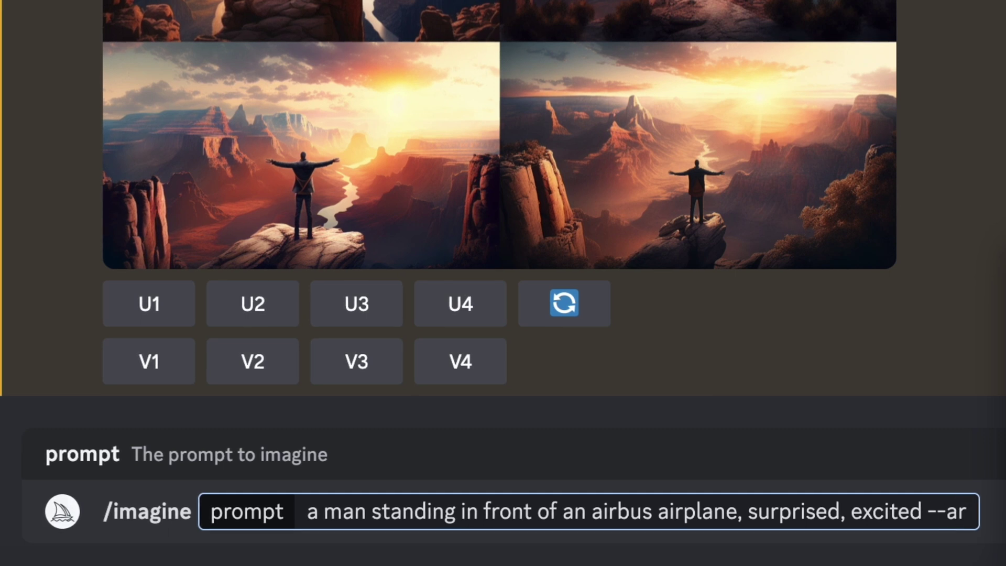
pyautogui.write(' 16:')
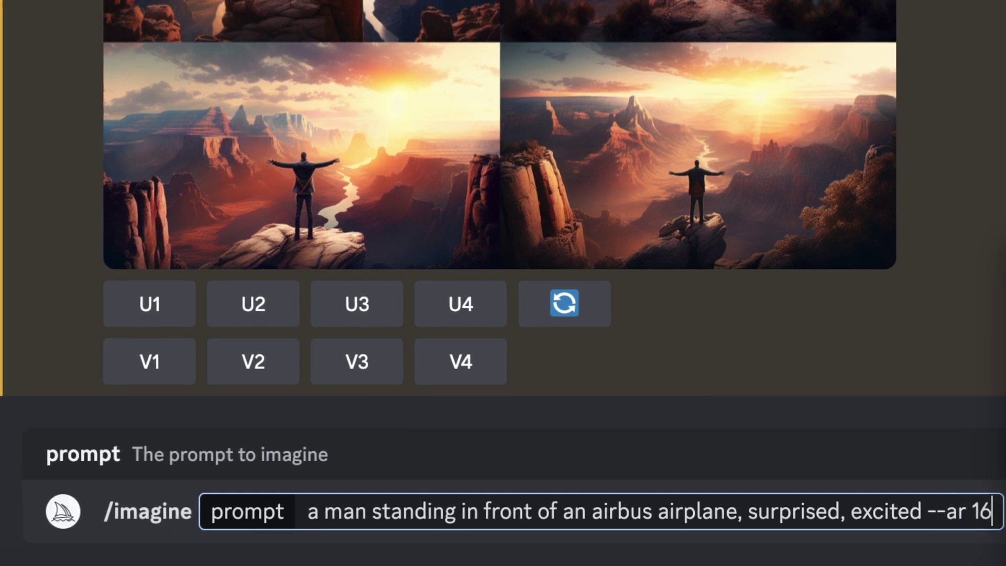
pyautogui.write('9')
pyautogui.press('Return')
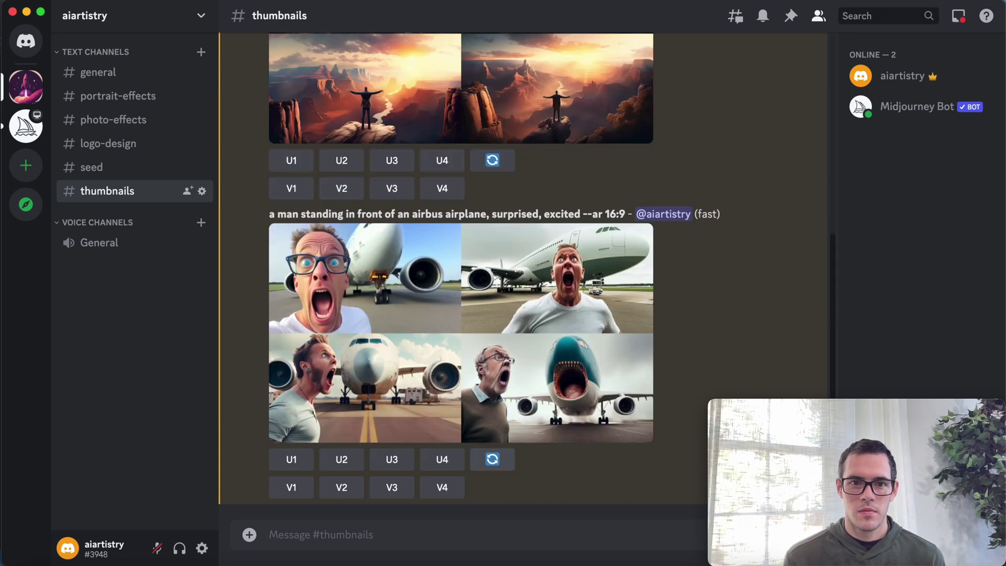
# Enlarge the four surprised-man airplane images to inspect them, then close the viewer and select the message box.
pyautogui.click(443, 292)
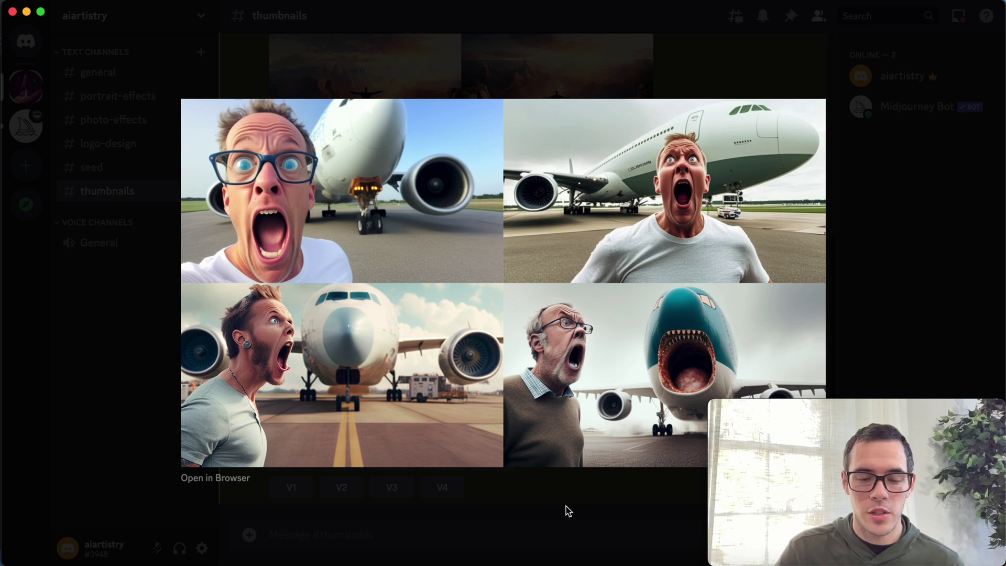
pyautogui.click(512, 498)
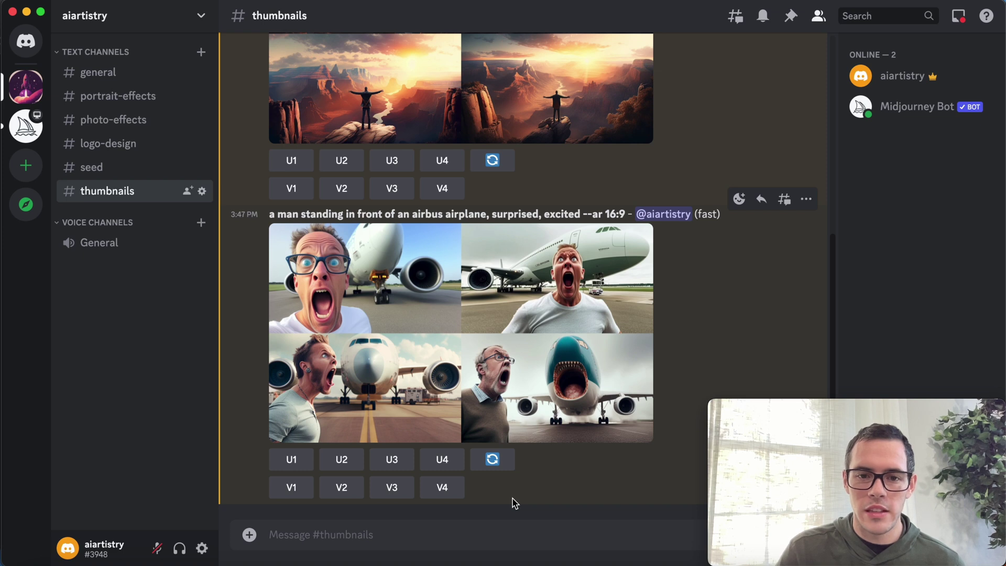
pyautogui.click(496, 538)
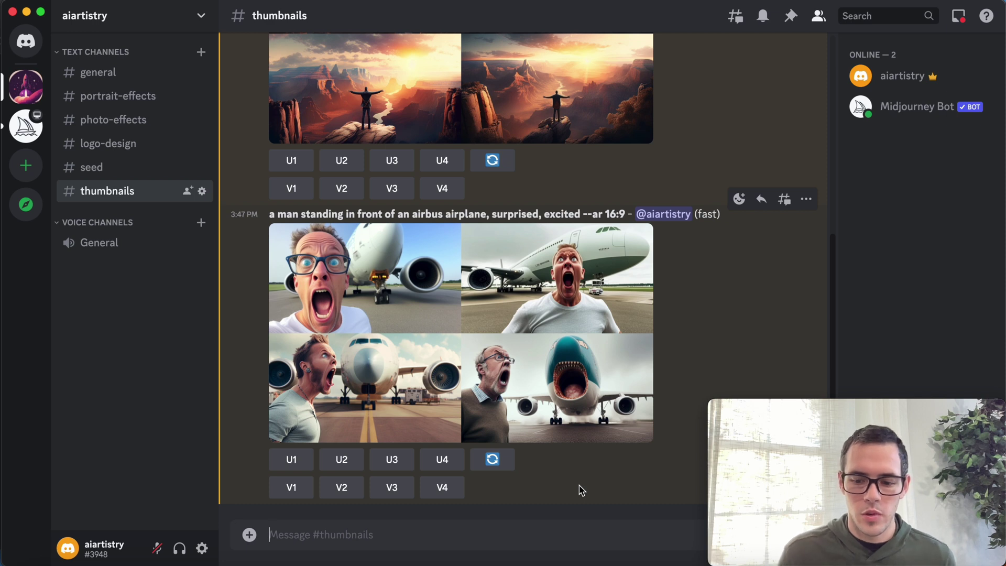
# Submit /imagine 'a cozy living room library with a fireplace --ar 16:9'.
pyautogui.write('/')
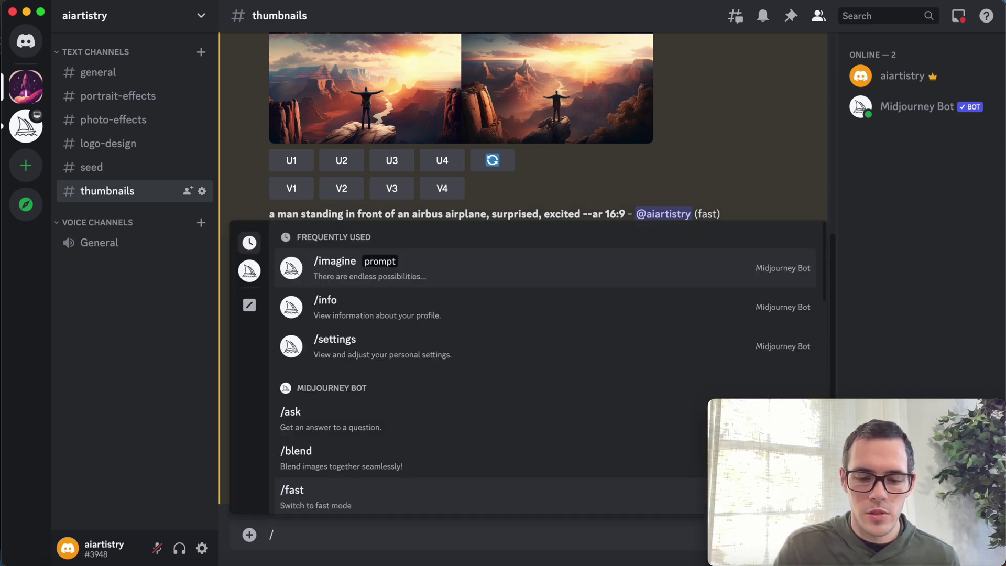
pyautogui.write('imagi')
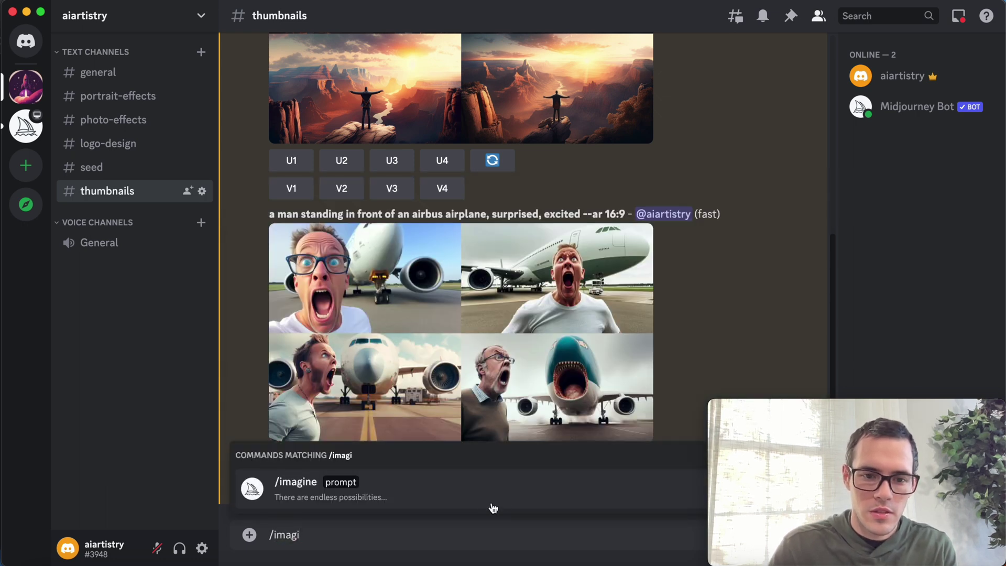
pyautogui.click(476, 490)
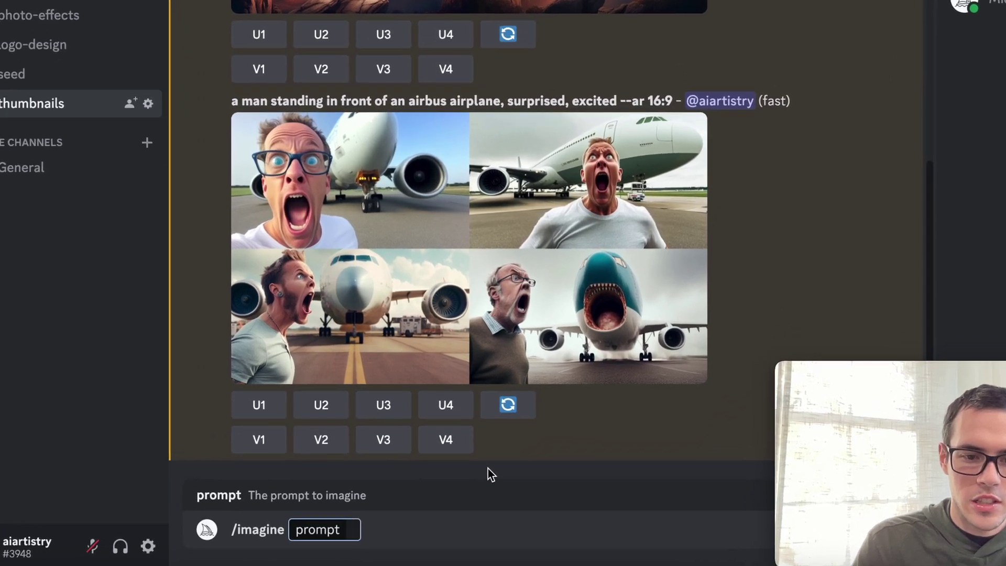
pyautogui.write('a cozy')
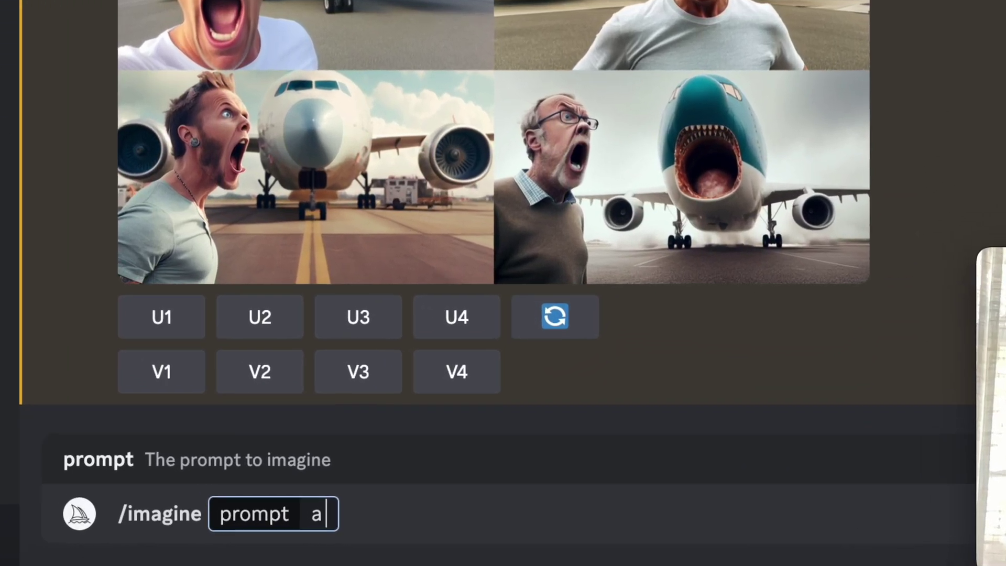
pyautogui.write(' library')
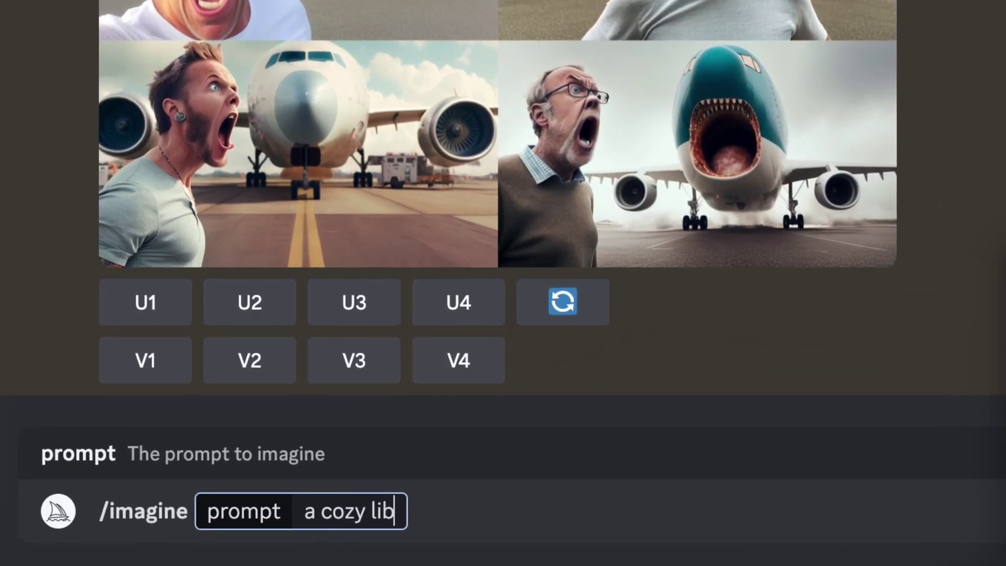
pyautogui.press('BackSpace')
pyautogui.press('BackSpace')
pyautogui.press('BackSpace')
pyautogui.press('BackSpace')
pyautogui.press('BackSpace')
pyautogui.press('BackSpace')
pyautogui.press('BackSpace')
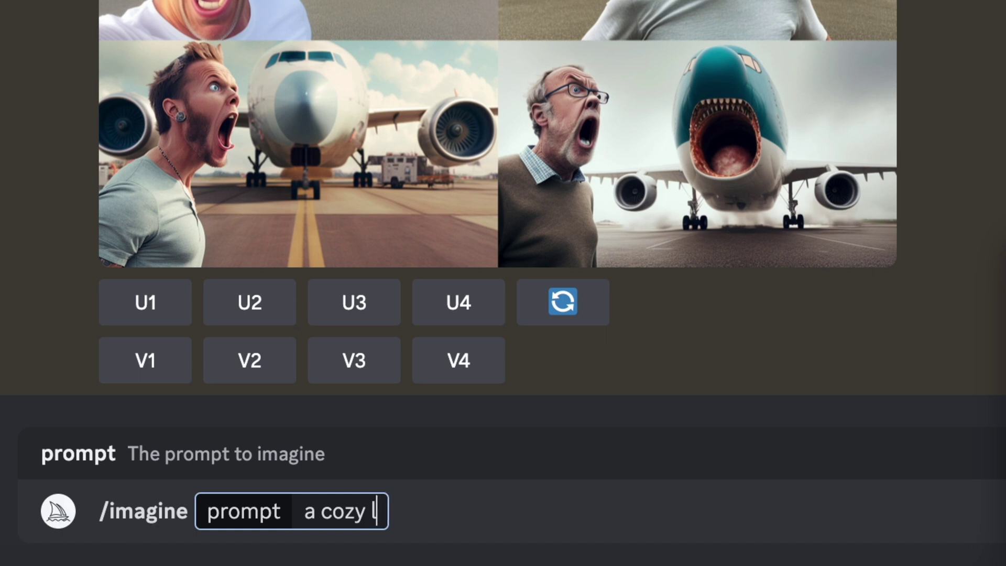
pyautogui.write('living ro')
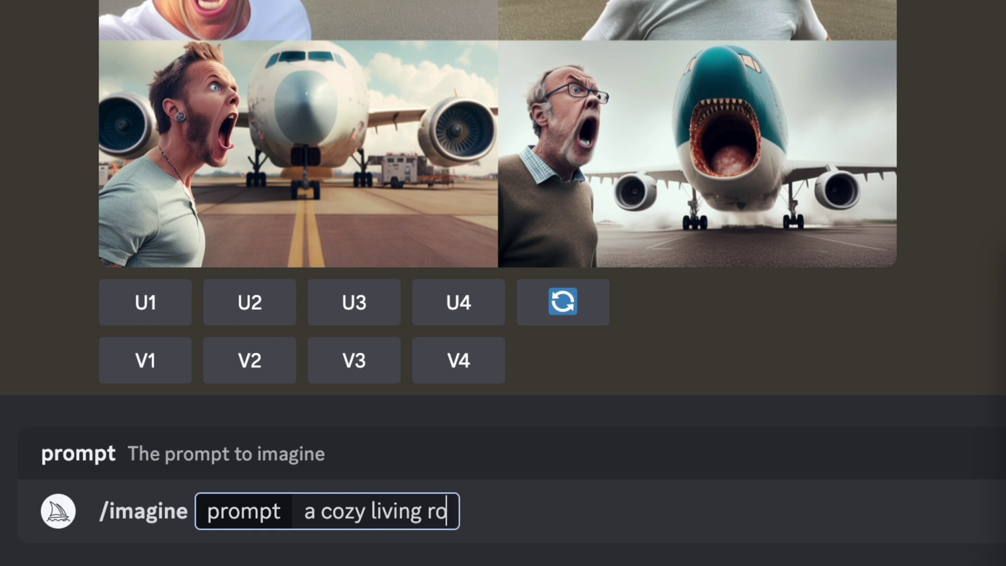
pyautogui.write('om lib')
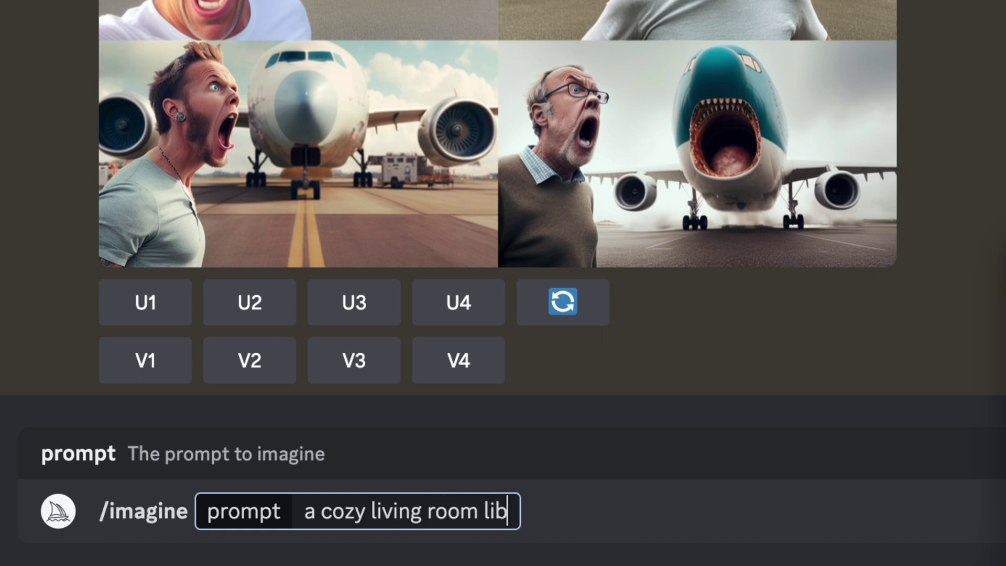
pyautogui.write('rary with a fir')
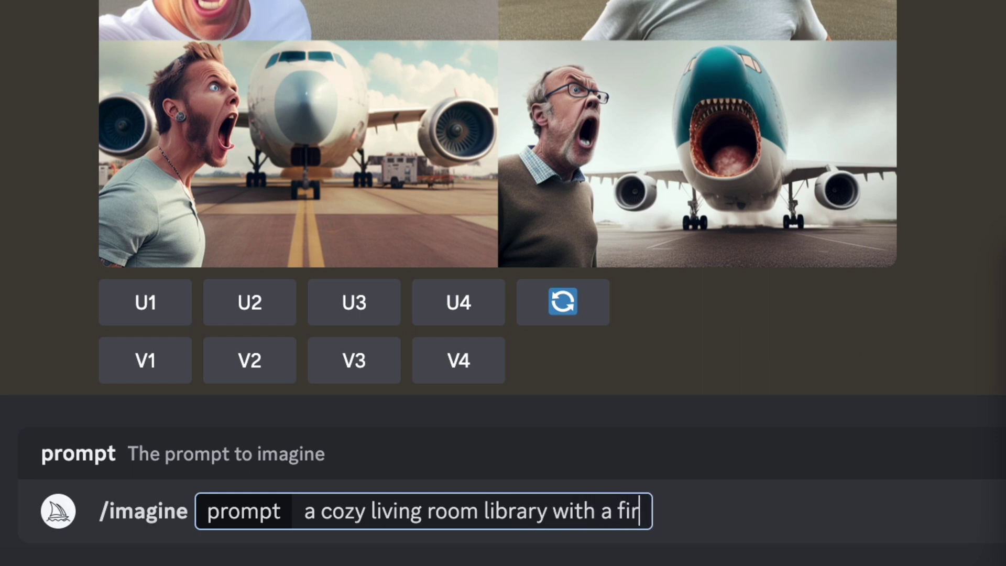
pyautogui.write('eplace ')
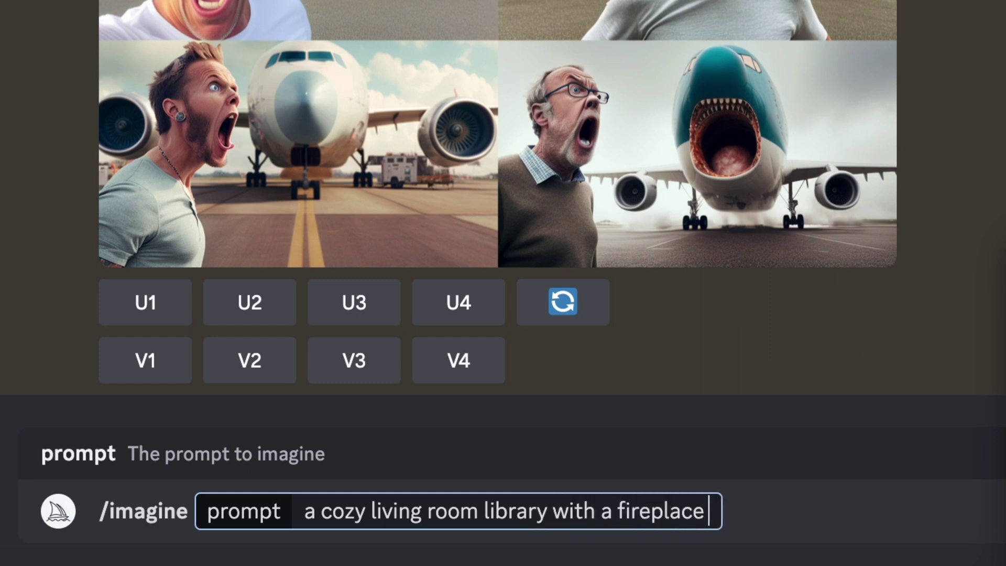
pyautogui.write('--ar 16:9')
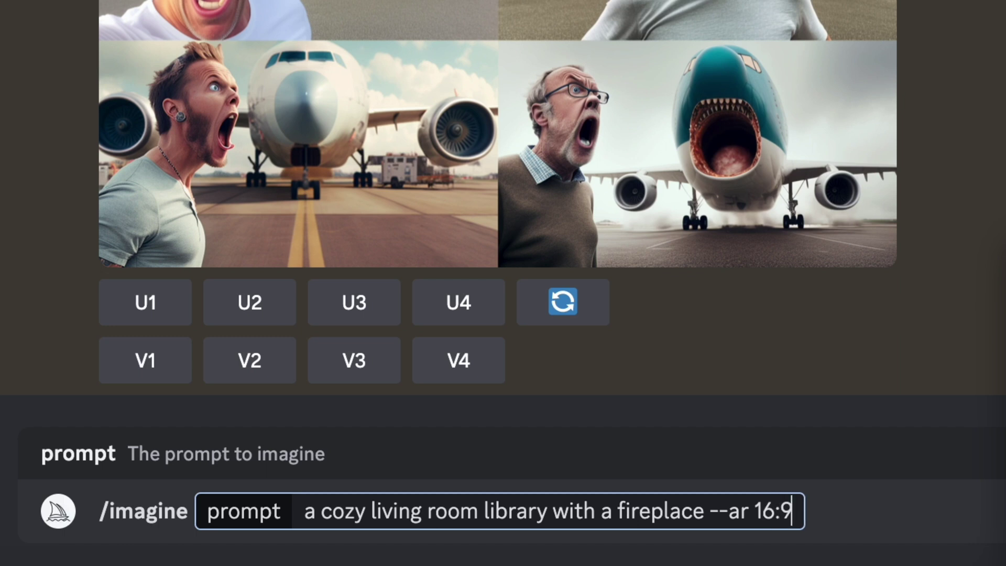
pyautogui.press('Return')
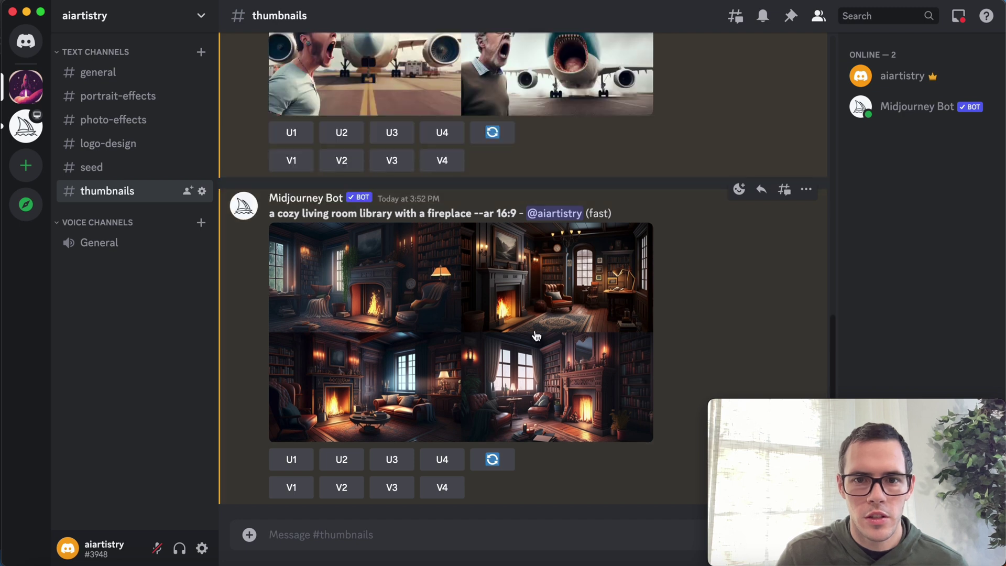
# View the cozy library grid enlarged, close it, and type /imagin for the next prompt.
pyautogui.click(481, 321)
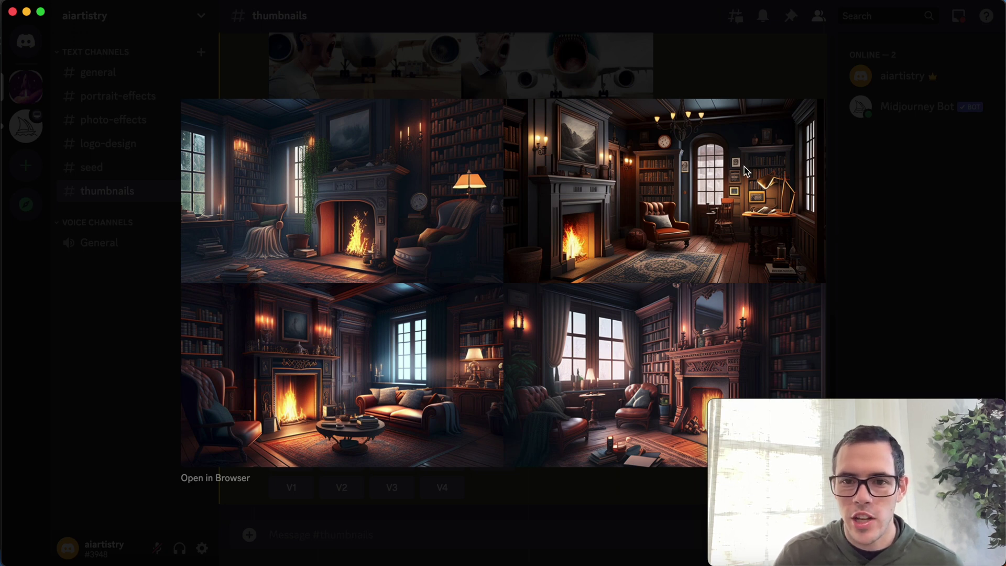
pyautogui.click(885, 179)
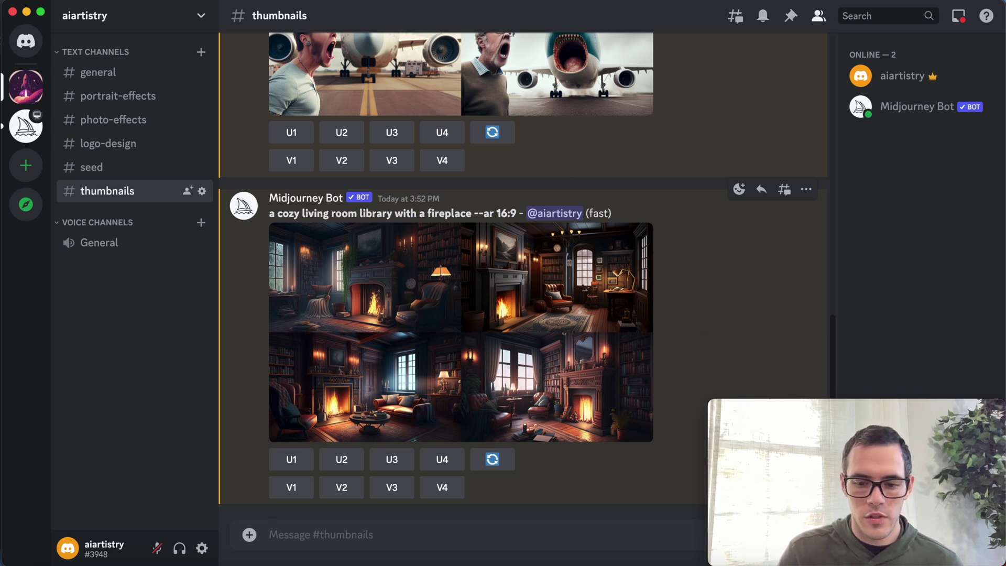
pyautogui.write('/imagin')
# Submit /imagine 'a beautiful tropical island beach, aerial --ar 16:9'.
pyautogui.click(561, 500)
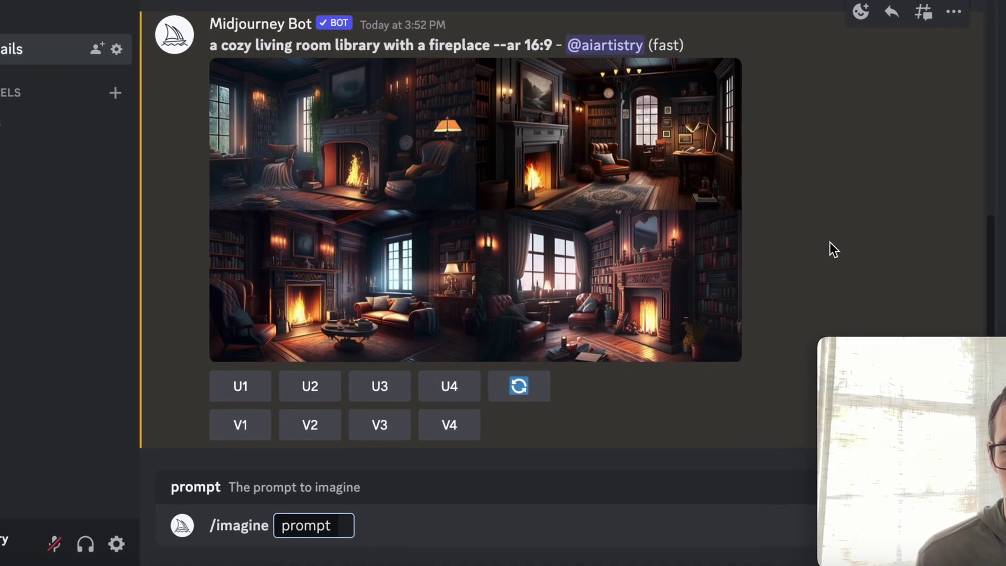
pyautogui.write('a')
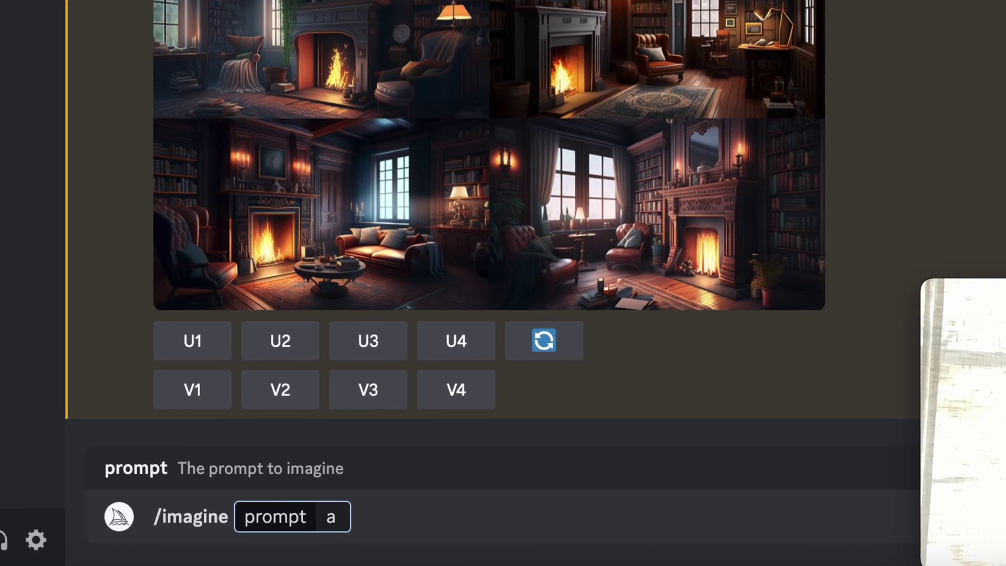
pyautogui.write(' beatur')
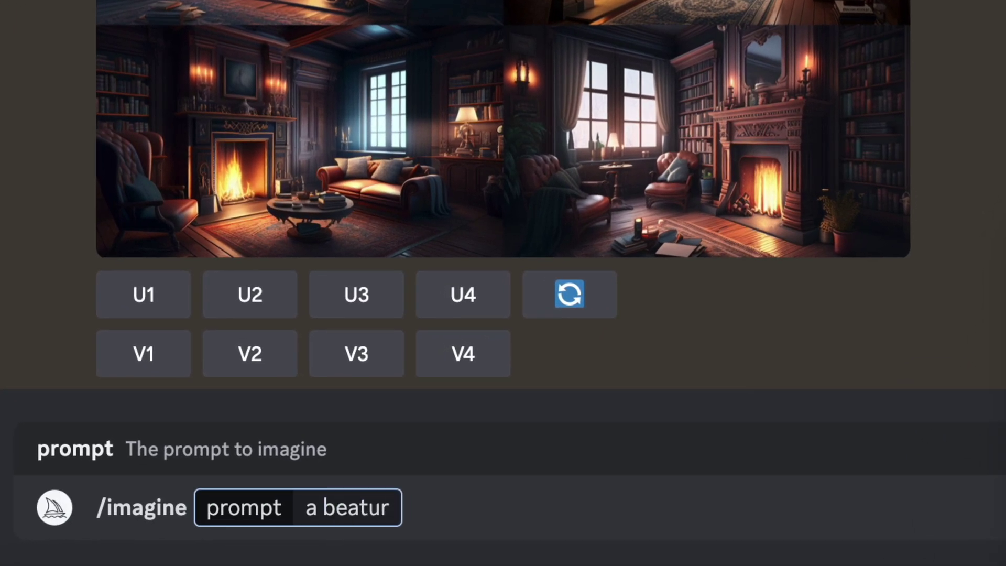
pyautogui.press('BackSpace')
pyautogui.press('BackSpace')
pyautogui.press('BackSpace')
pyautogui.write('utiful')
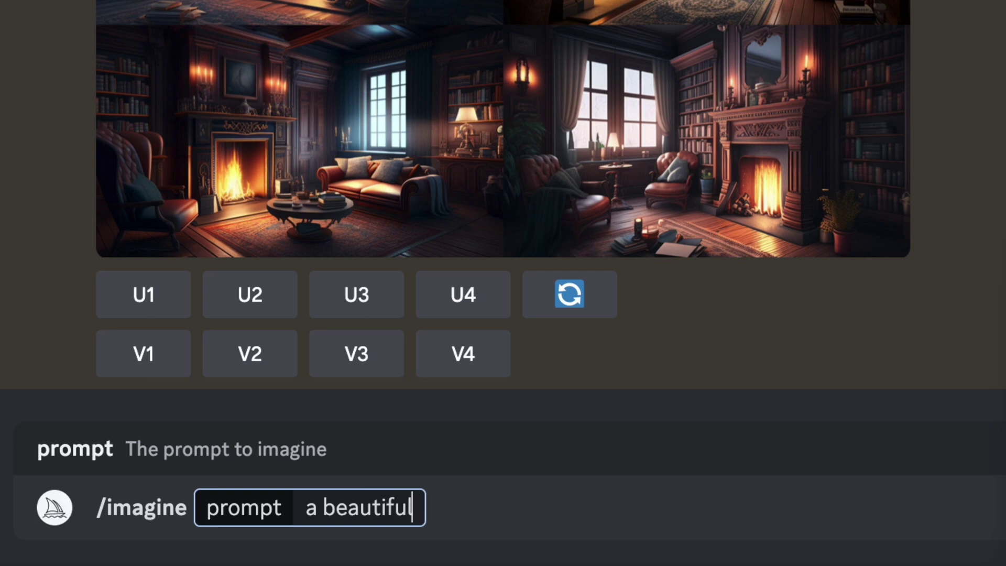
pyautogui.write(' tropical ')
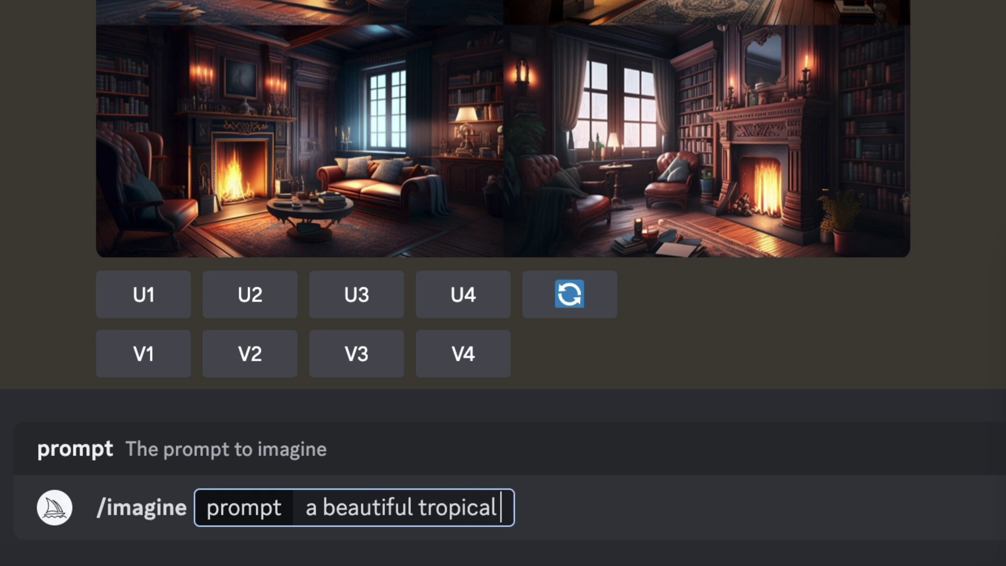
pyautogui.write('island bea')
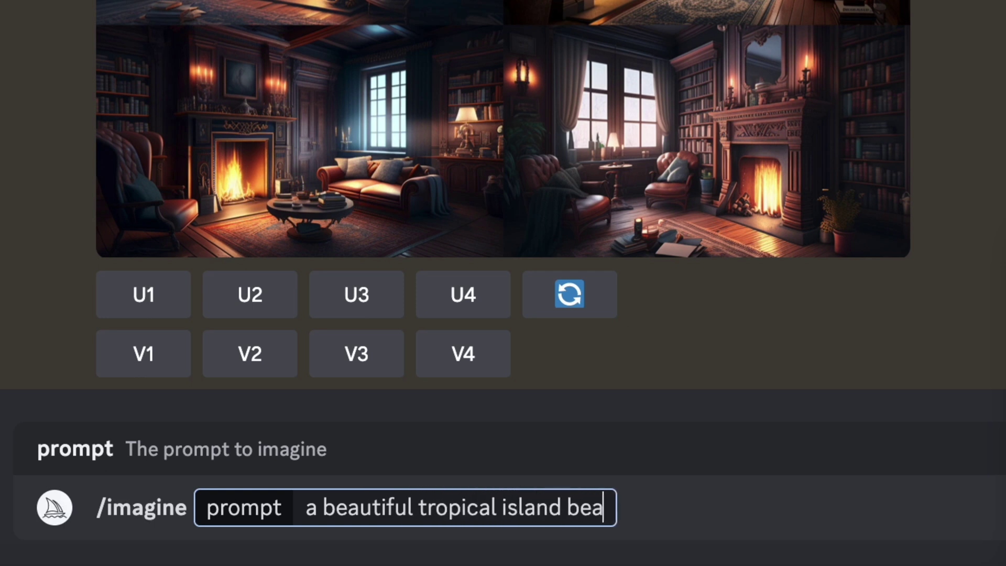
pyautogui.write('ch, aeri')
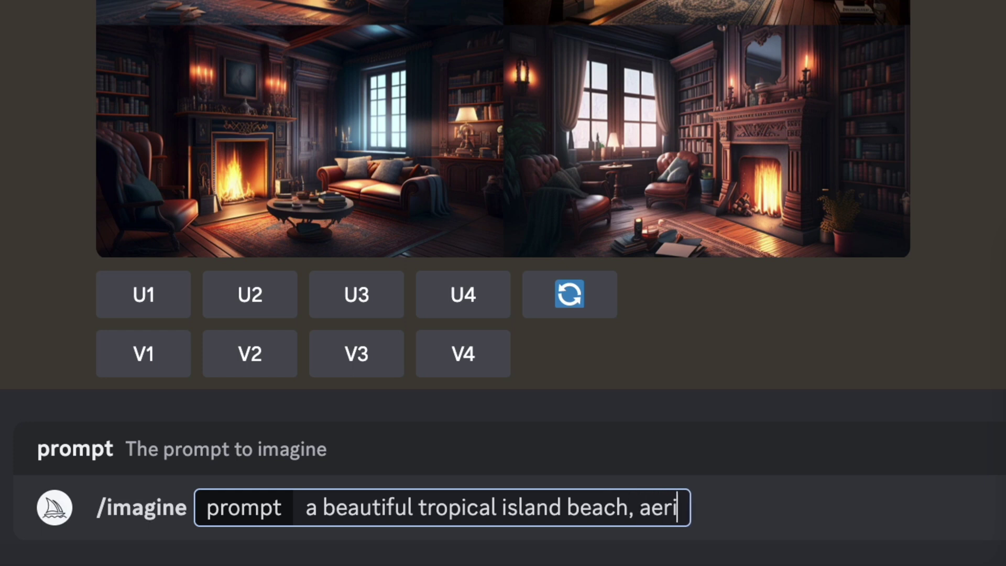
pyautogui.write('al,')
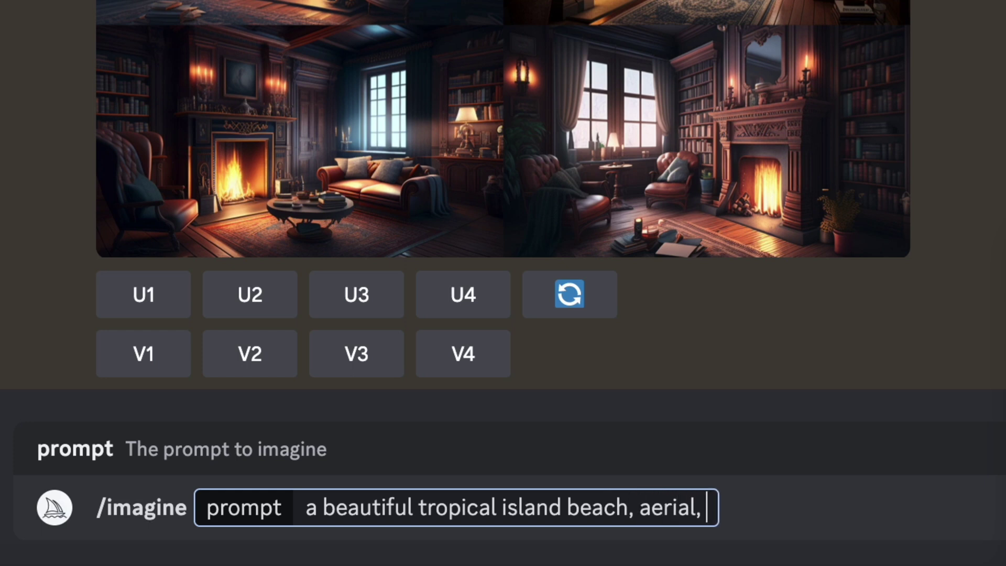
pyautogui.press('BackSpace')
pyautogui.press('BackSpace')
pyautogui.write('--ar')
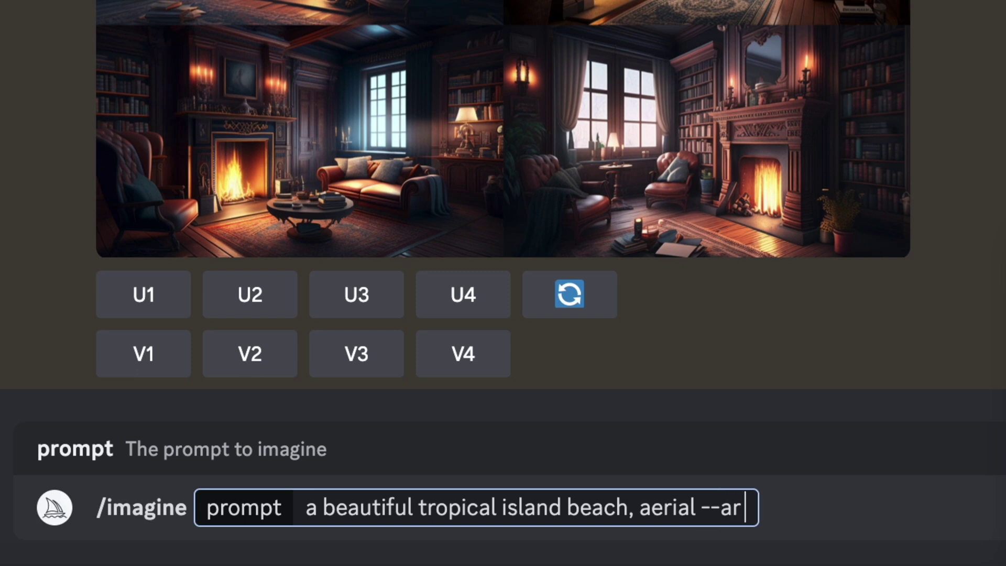
pyautogui.write(' 16:9')
pyautogui.press('Return')
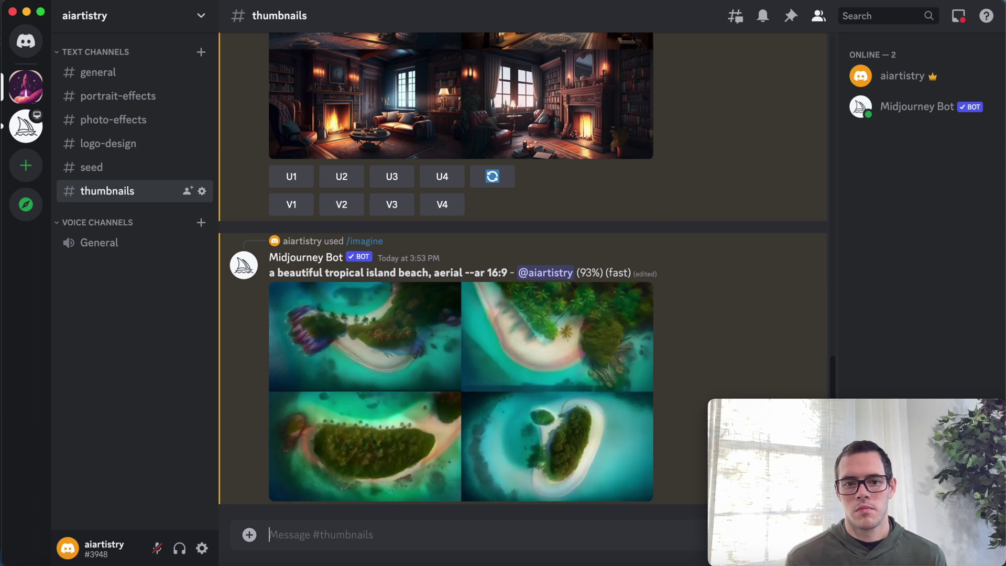
# View the finished aerial island grid enlarged, close it, and scroll back up the channel.
pyautogui.click(437, 267)
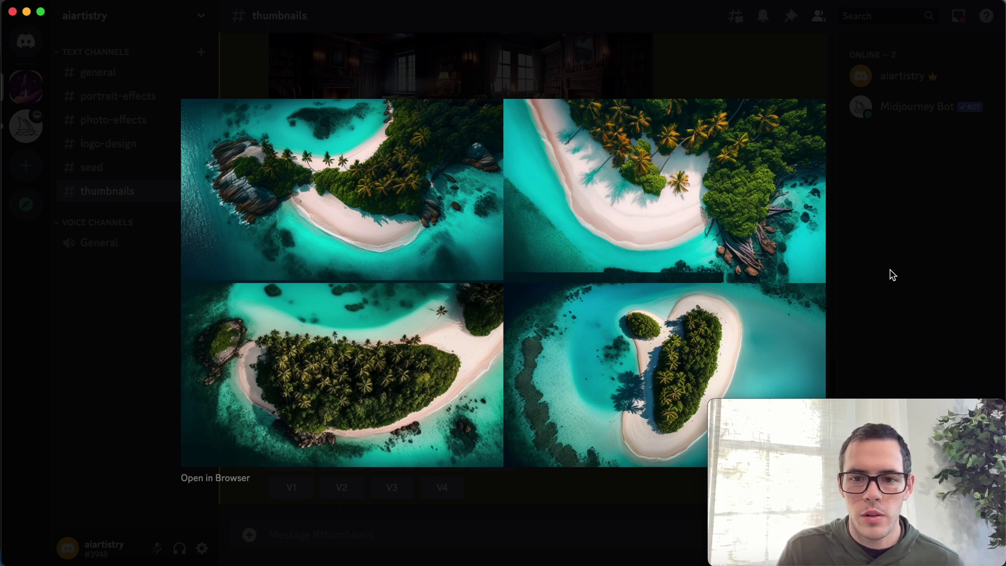
pyautogui.click(891, 274)
pyautogui.scroll(20, 692, 359)
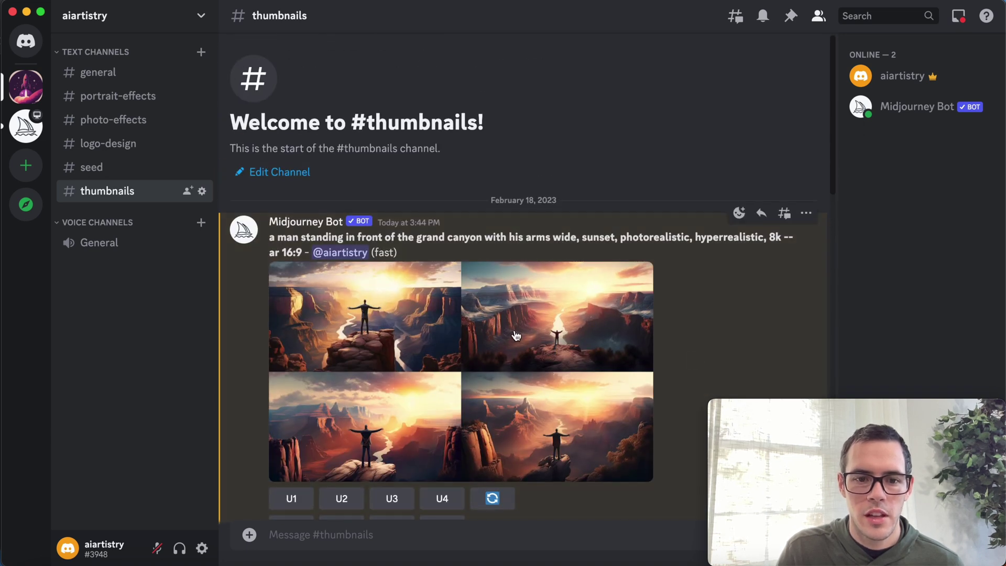
# Scroll down through the channel reviewing the Grand Canyon, airplane, library and island grids.
pyautogui.scroll(-3, 692, 359)
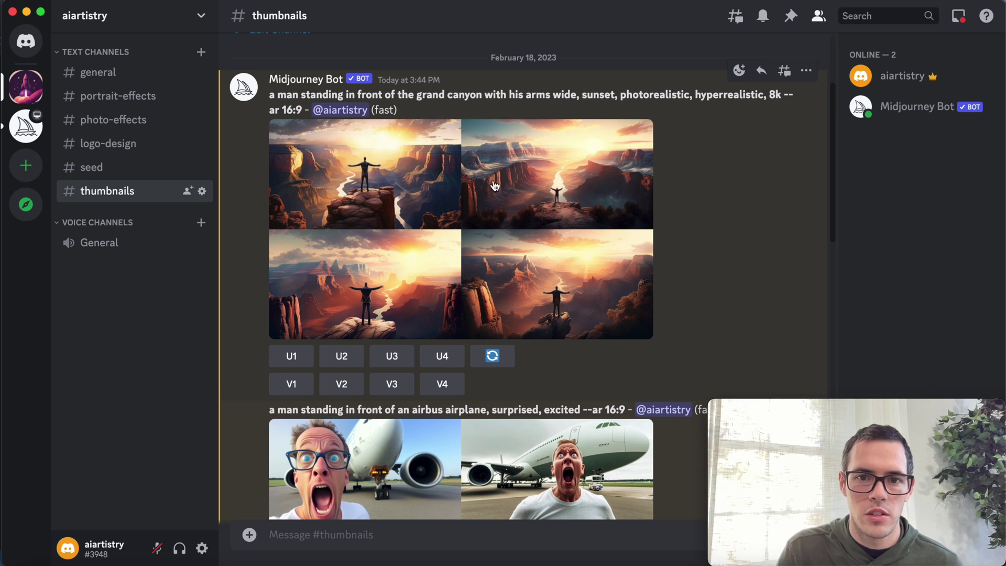
pyautogui.scroll(-6, 793, 329)
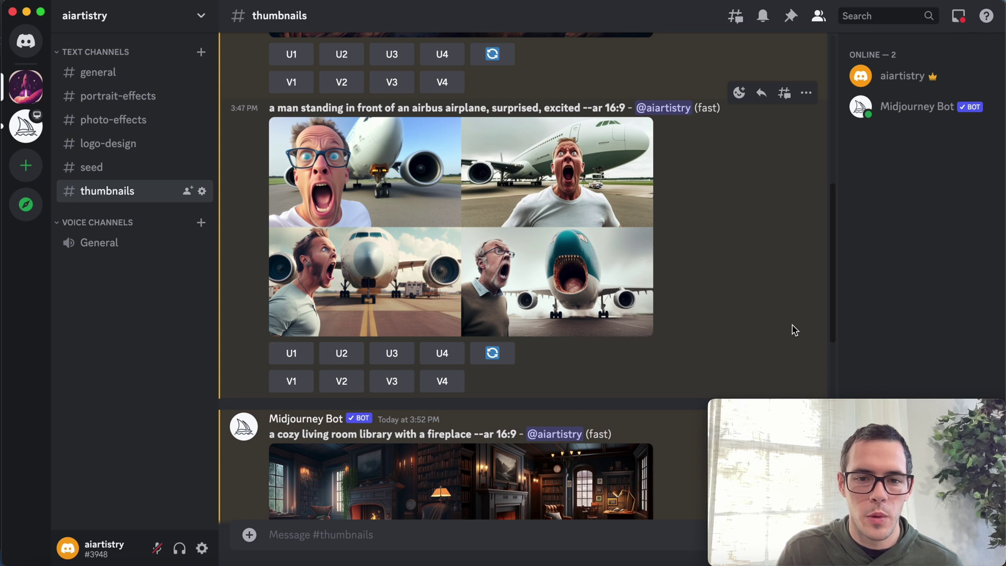
pyautogui.scroll(-10, 794, 330)
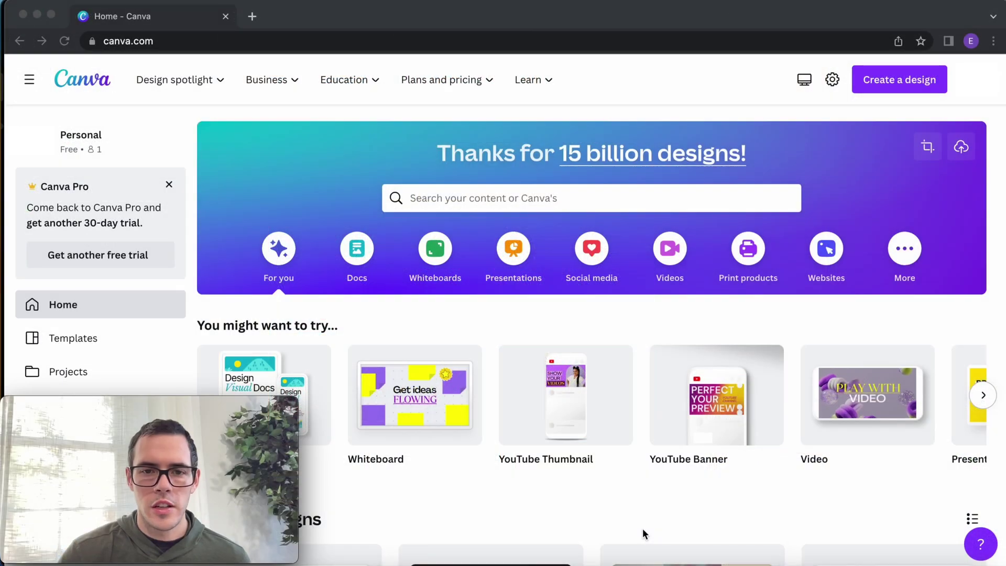
# Start a new blank YouTube Thumbnail design.
pyautogui.click(566, 410)
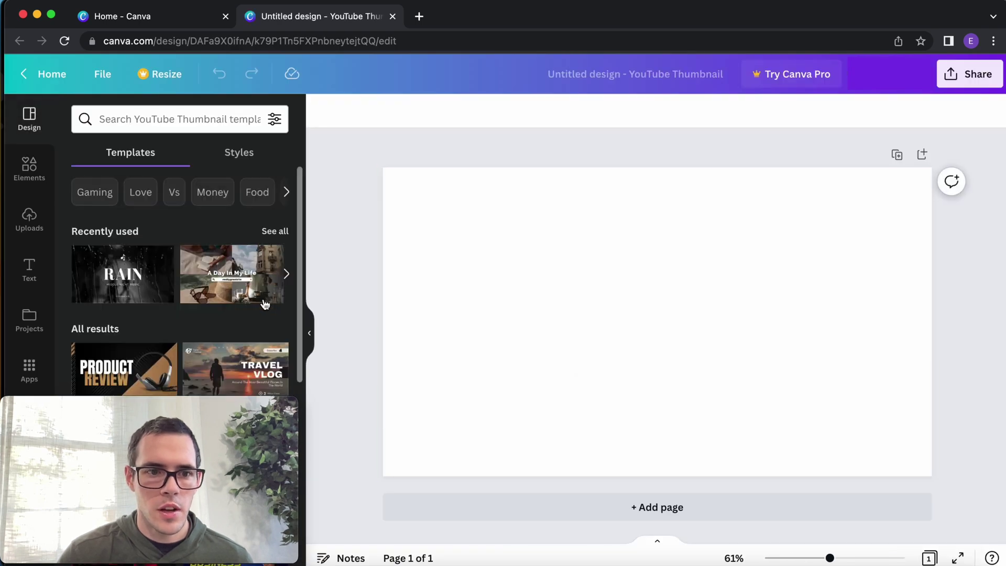
pyautogui.scroll(-3, 162, 296)
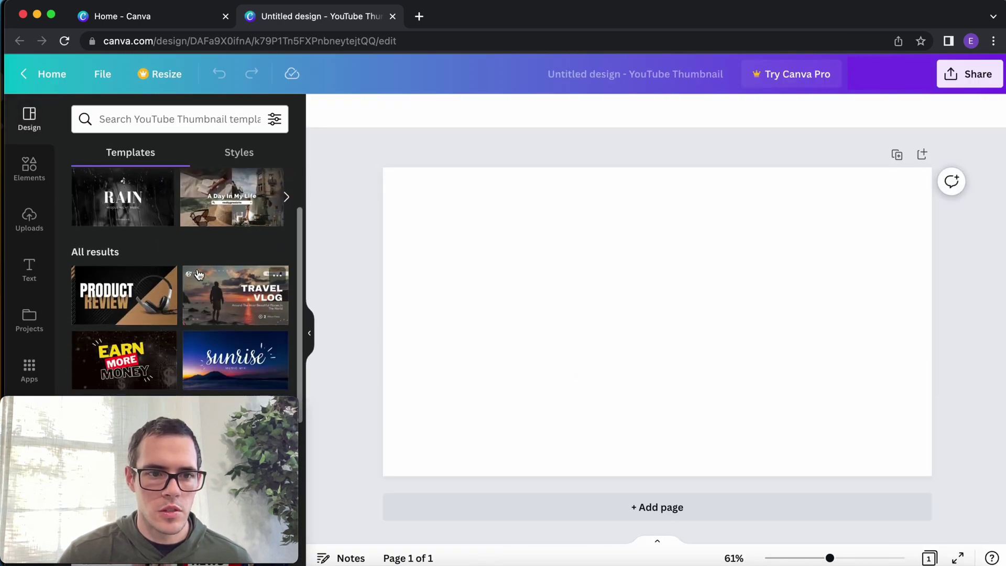
pyautogui.scroll(3, 231, 236)
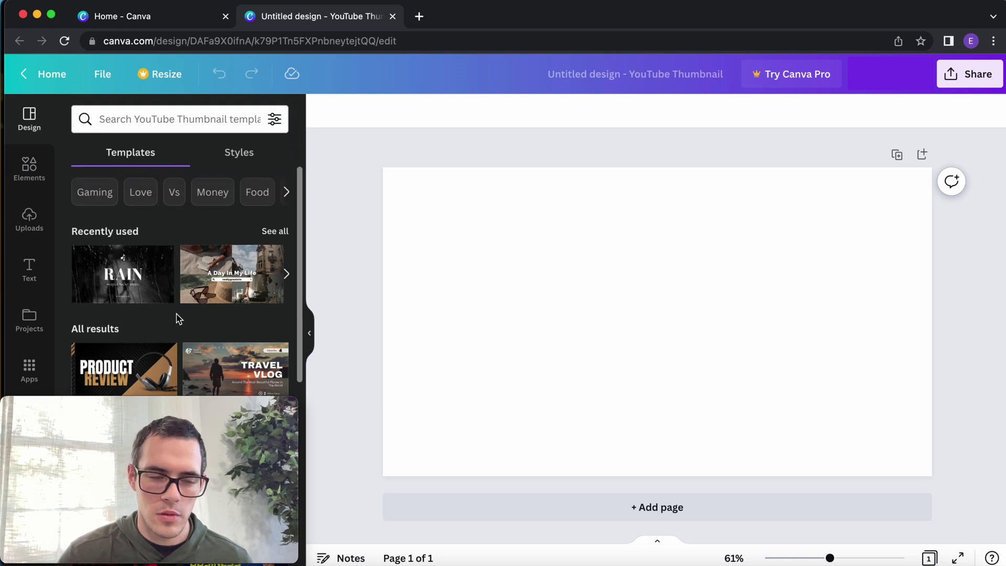
# Add the screaming-man airplane photo from Uploads and stretch it to fill the page.
pyautogui.click(30, 220)
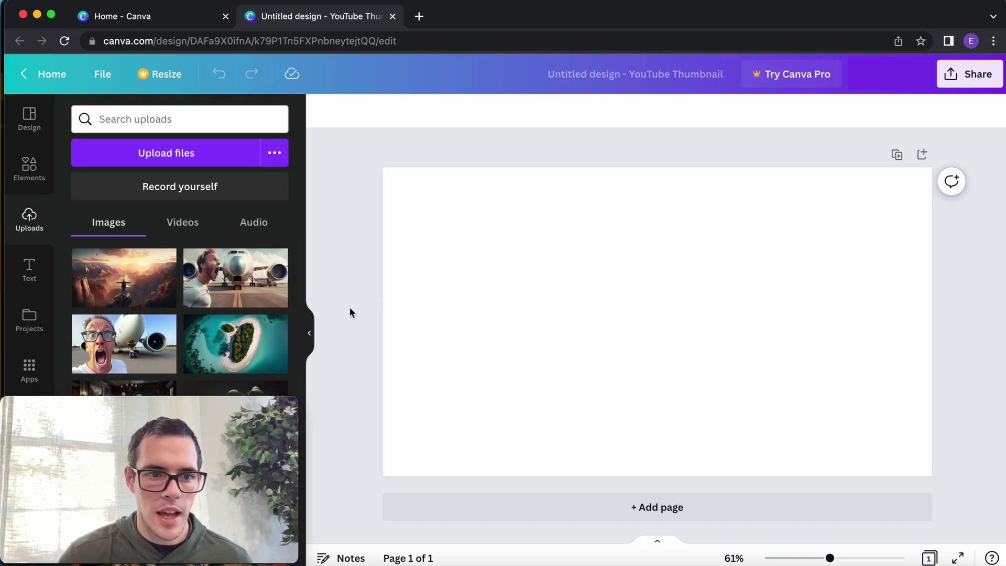
pyautogui.scroll(-2, 262, 321)
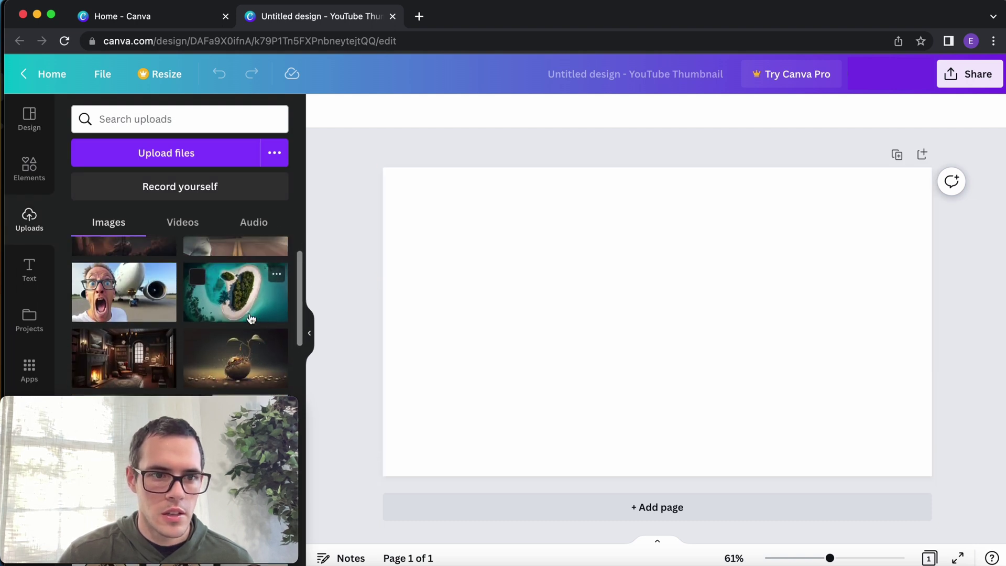
pyautogui.click(118, 296)
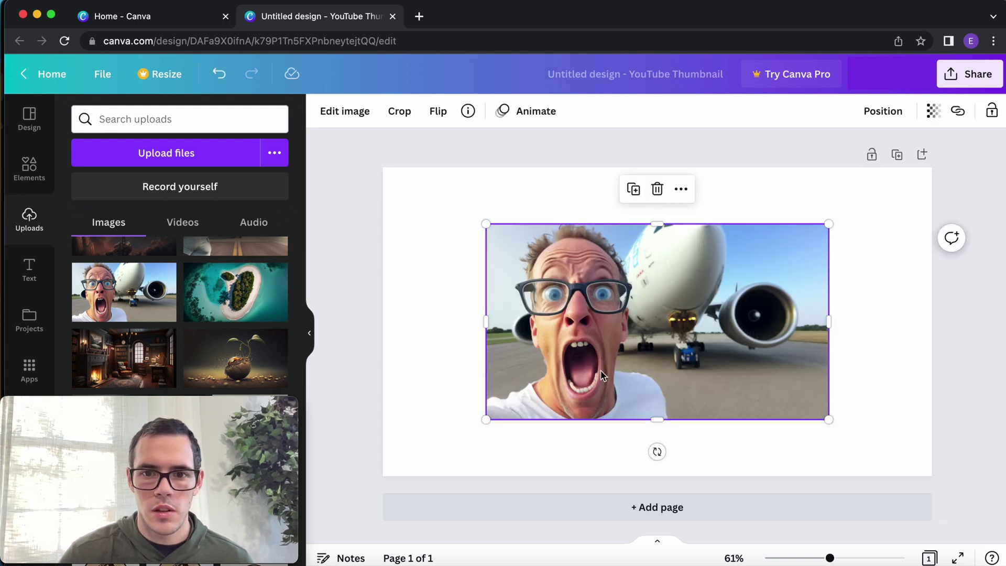
pyautogui.moveTo(626, 348); pyautogui.dragTo(522, 292)
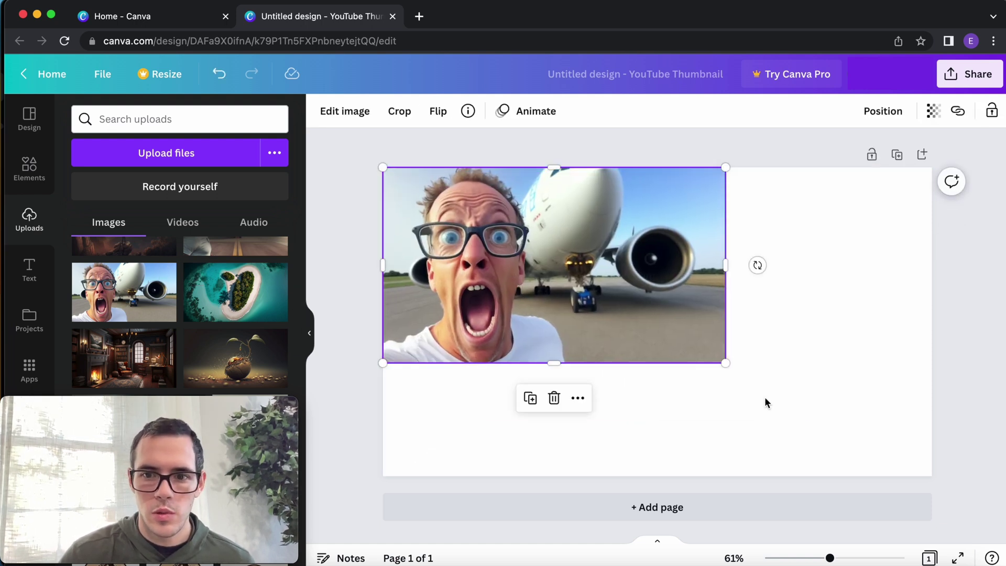
pyautogui.moveTo(745, 379); pyautogui.dragTo(950, 496)
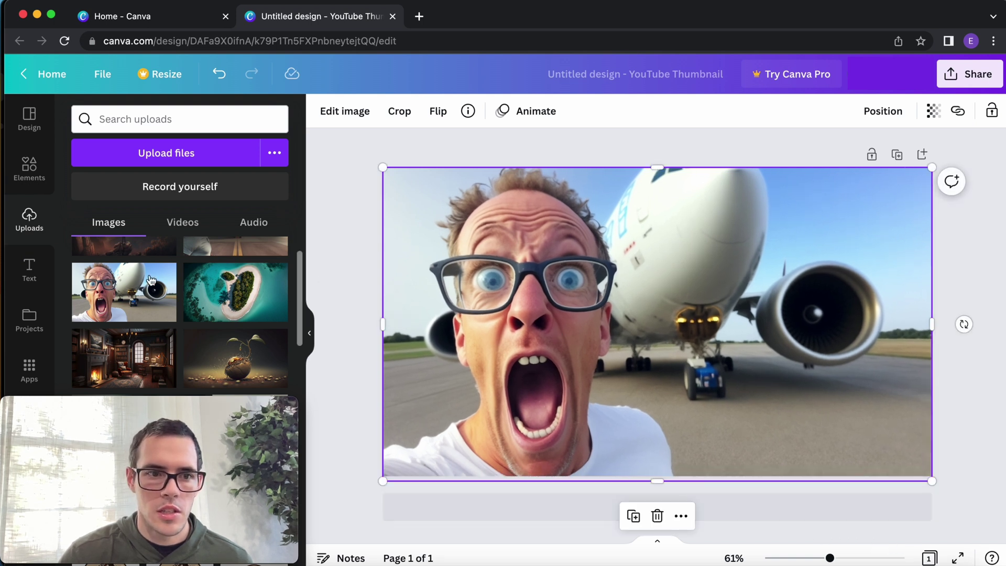
pyautogui.click(27, 262)
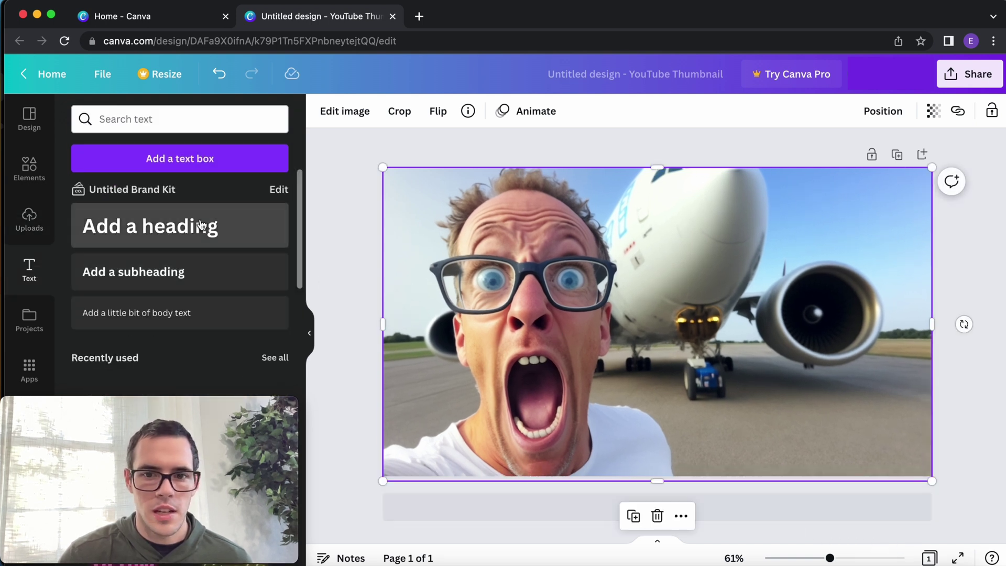
# Add a heading reading 'I'M NEVER FLYING AGAIN!' over the airplane photo.
pyautogui.click(203, 227)
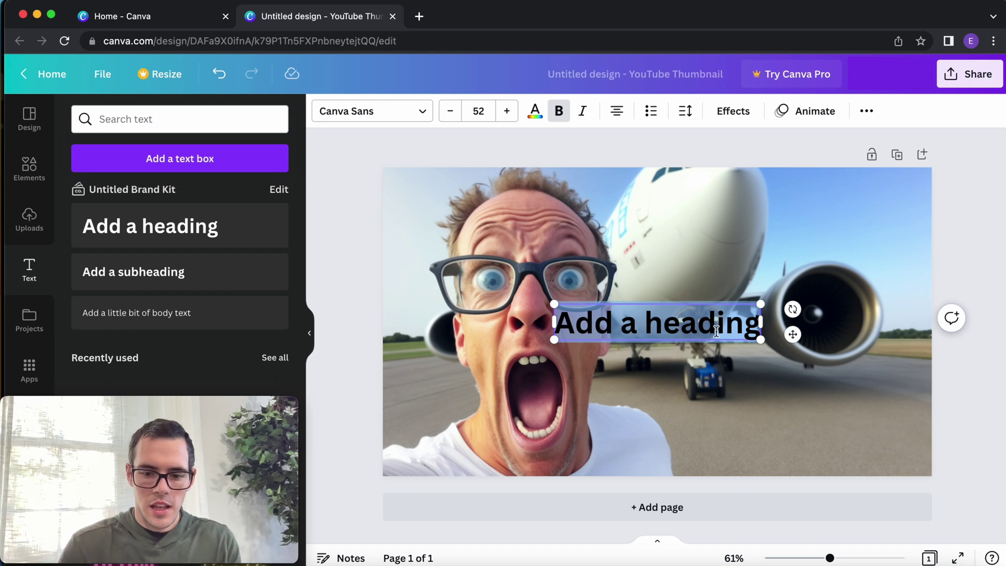
pyautogui.press('BackSpace')
pyautogui.write("I'm")
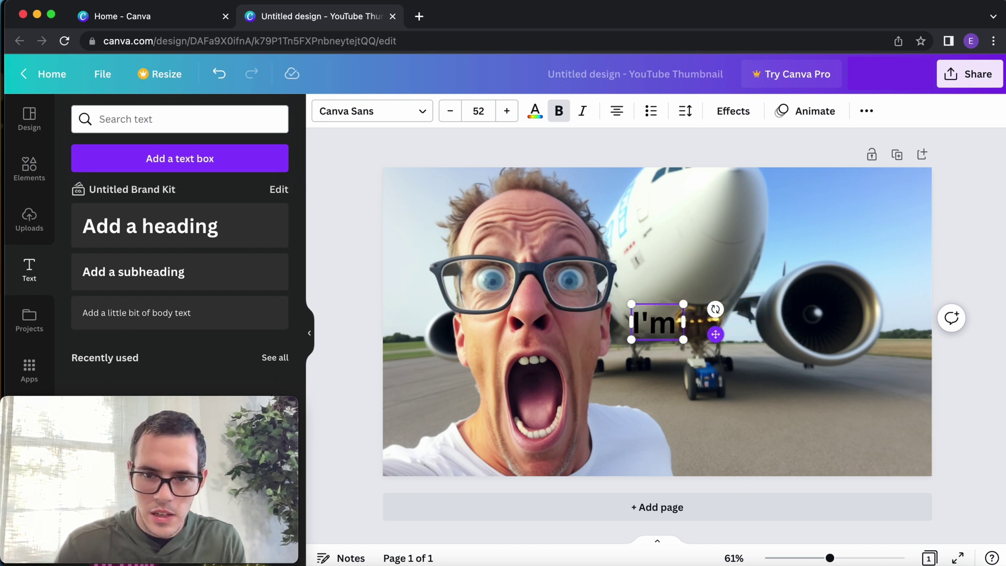
pyautogui.press('BackSpace')
pyautogui.press('BackSpace')
pyautogui.write('M N')
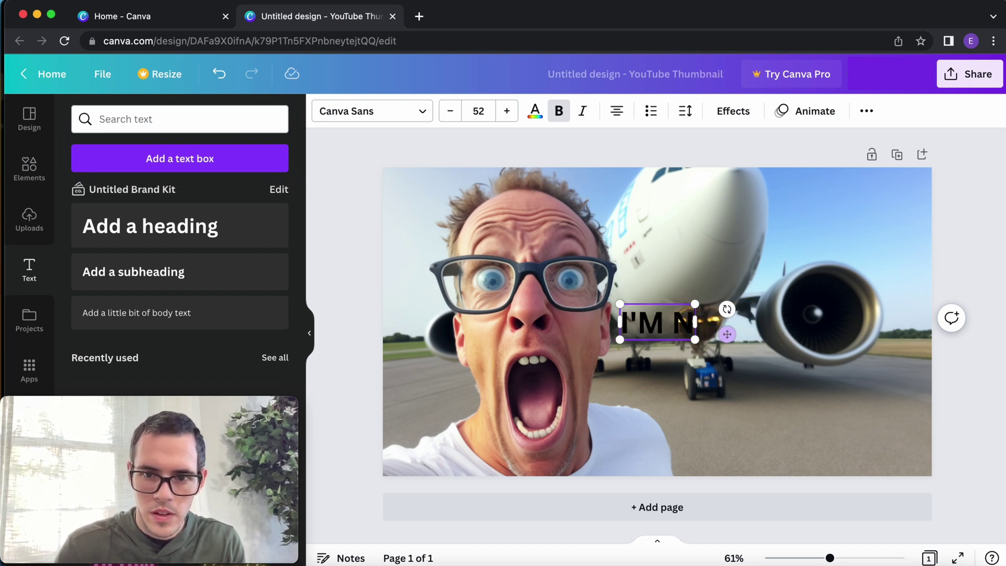
pyautogui.write('EVER FLYING AGAIN!')
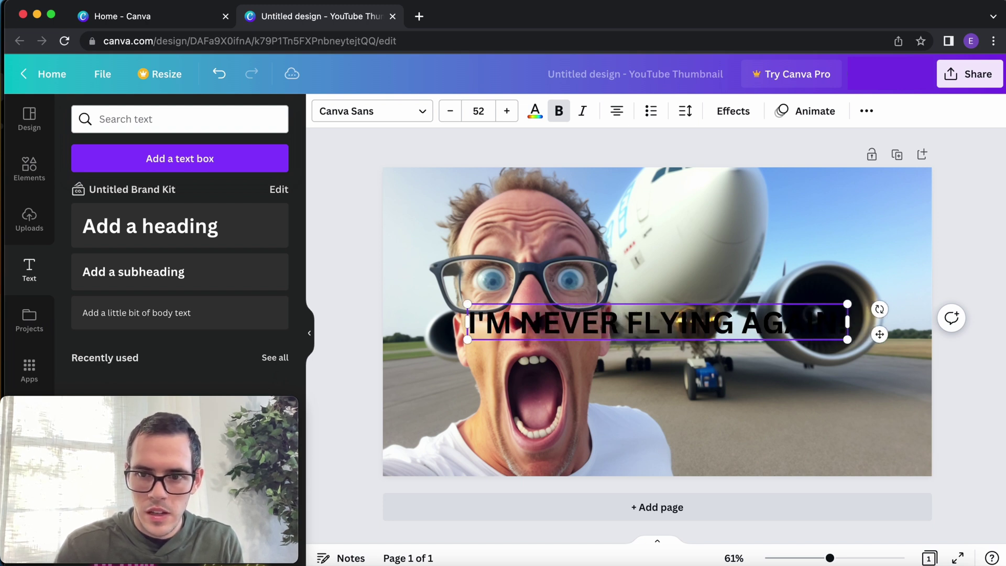
pyautogui.click(535, 111)
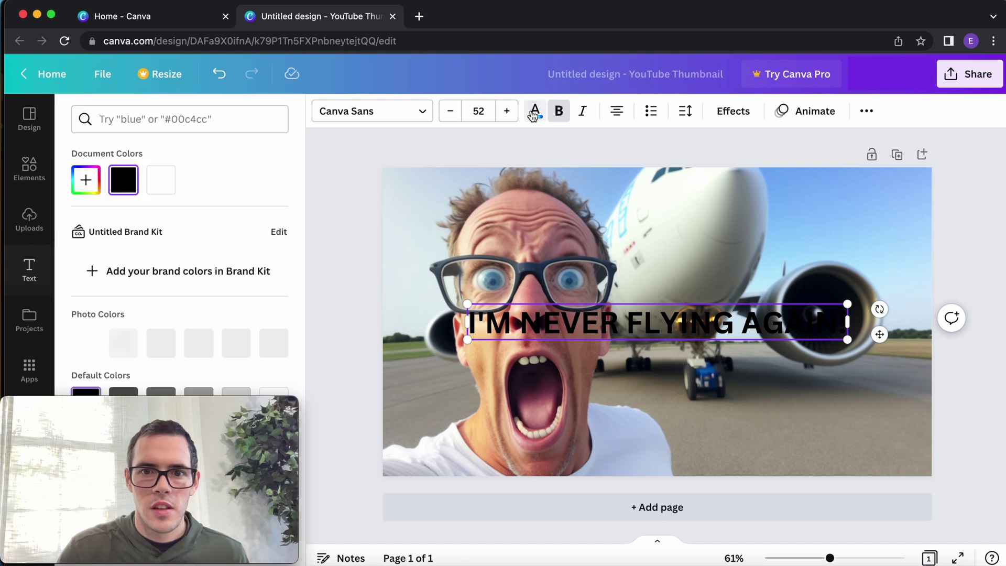
# Make the heading white and move it down to the lower right.
pyautogui.click(161, 179)
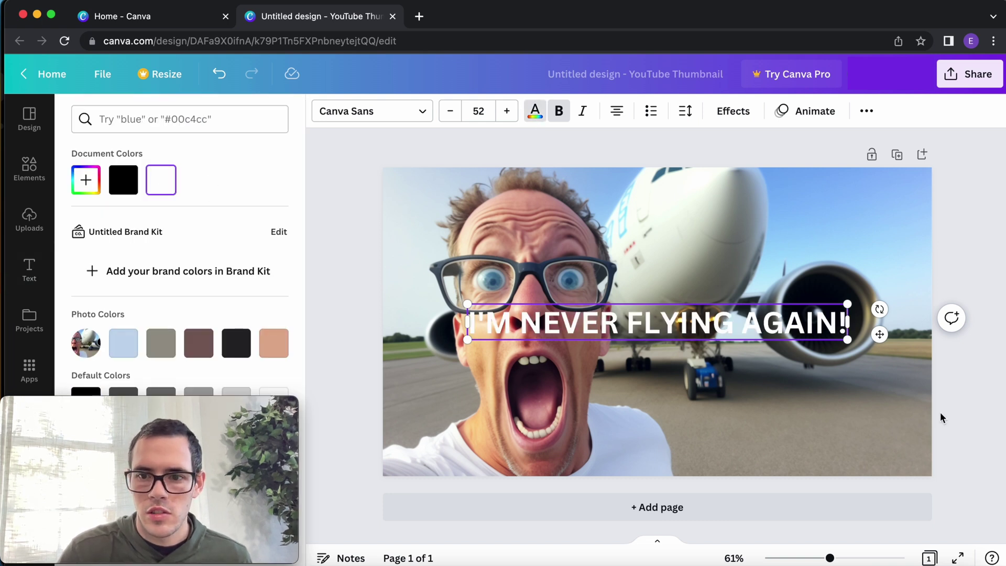
pyautogui.click(983, 427)
pyautogui.moveTo(726, 340); pyautogui.dragTo(779, 376)
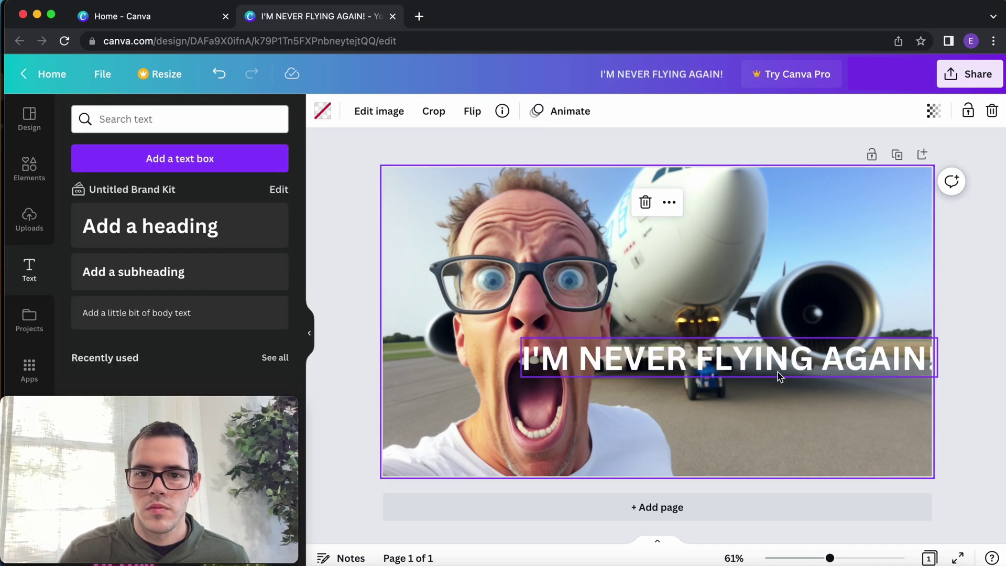
pyautogui.click(746, 365)
# Set the heading font to Montserrat Semi-Bold and break the line before FLYING.
pyautogui.click(395, 112)
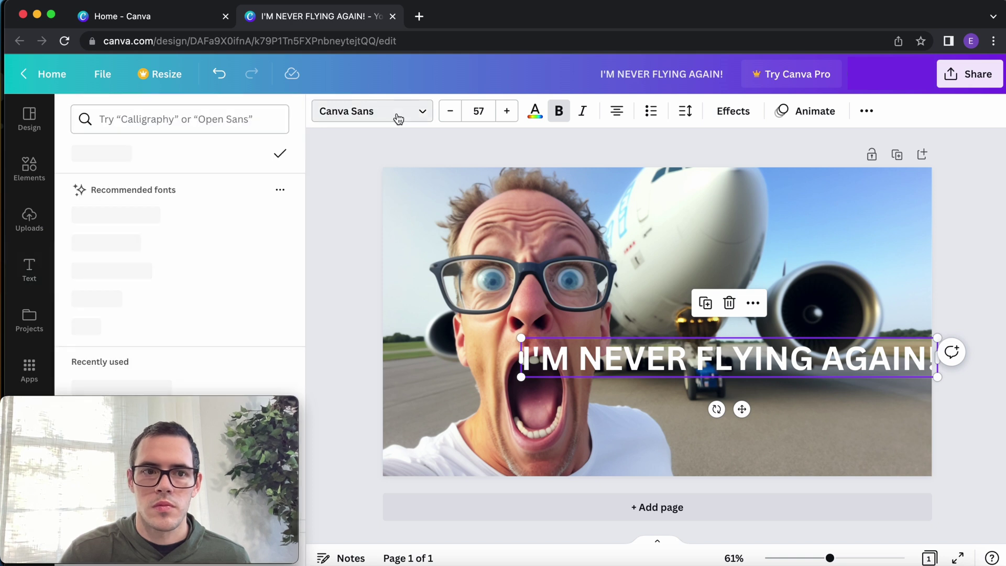
pyautogui.click(209, 117)
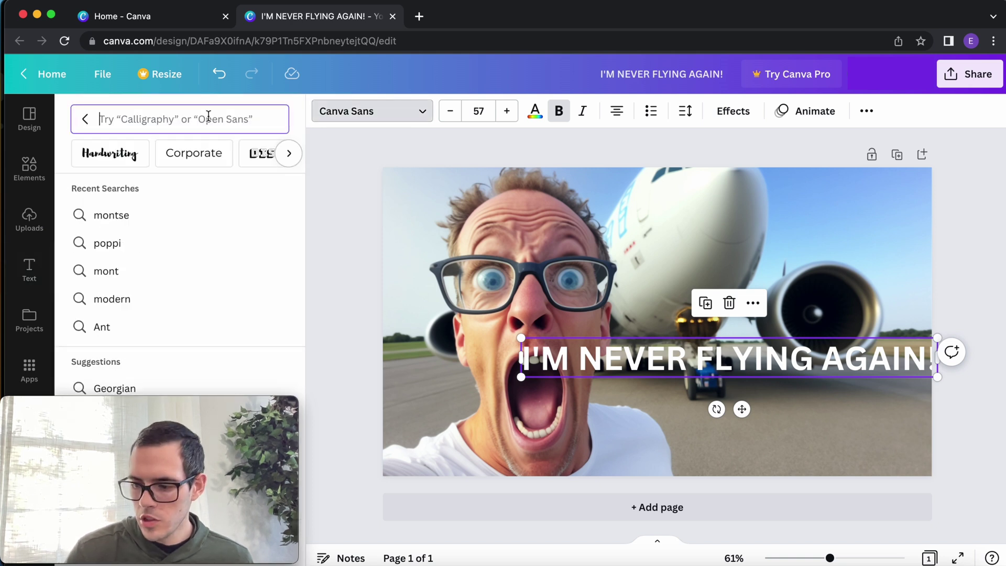
pyautogui.write('monter')
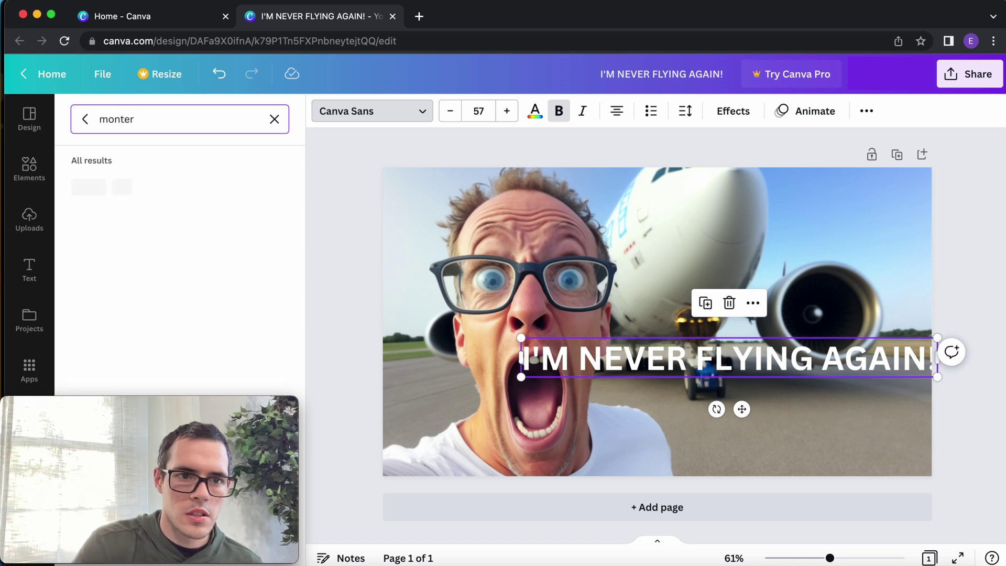
pyautogui.press('BackSpace')
pyautogui.press('BackSpace')
pyautogui.write('se')
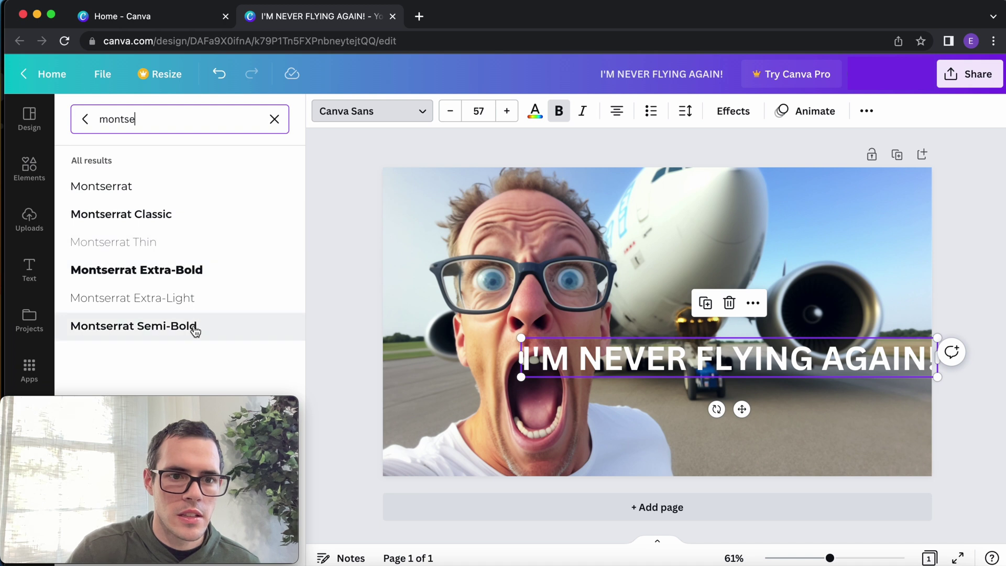
pyautogui.click(193, 327)
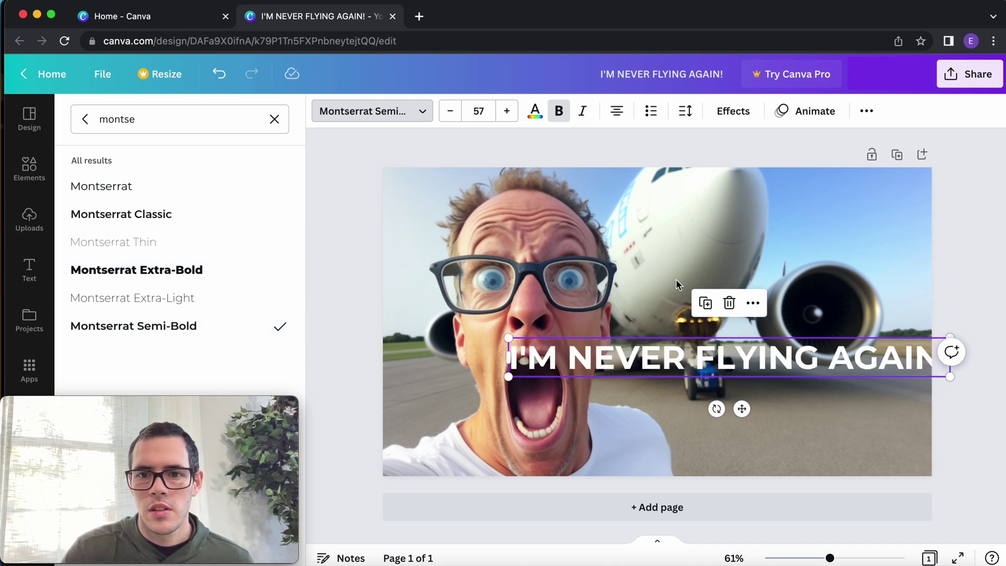
pyautogui.click(700, 362)
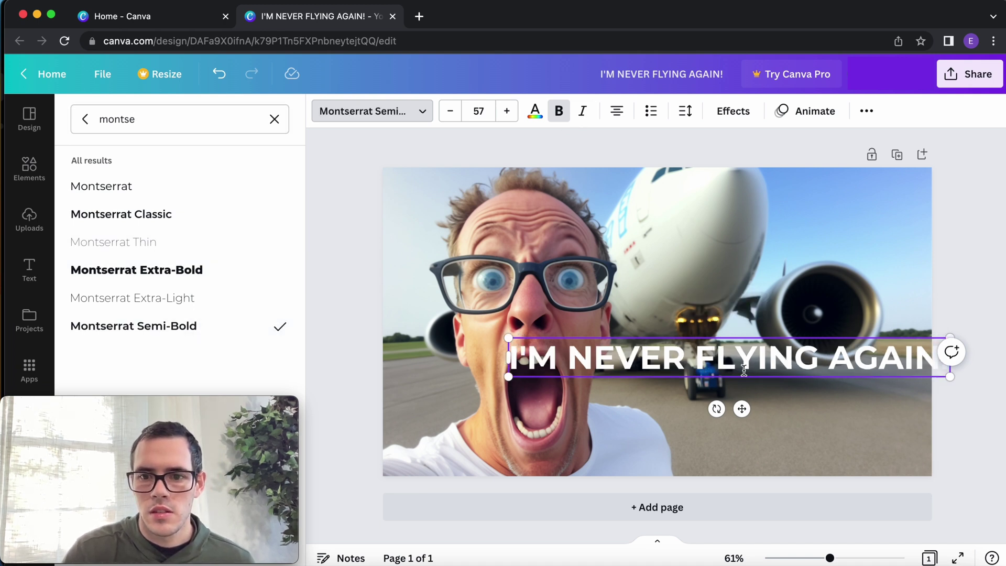
pyautogui.press('Return')
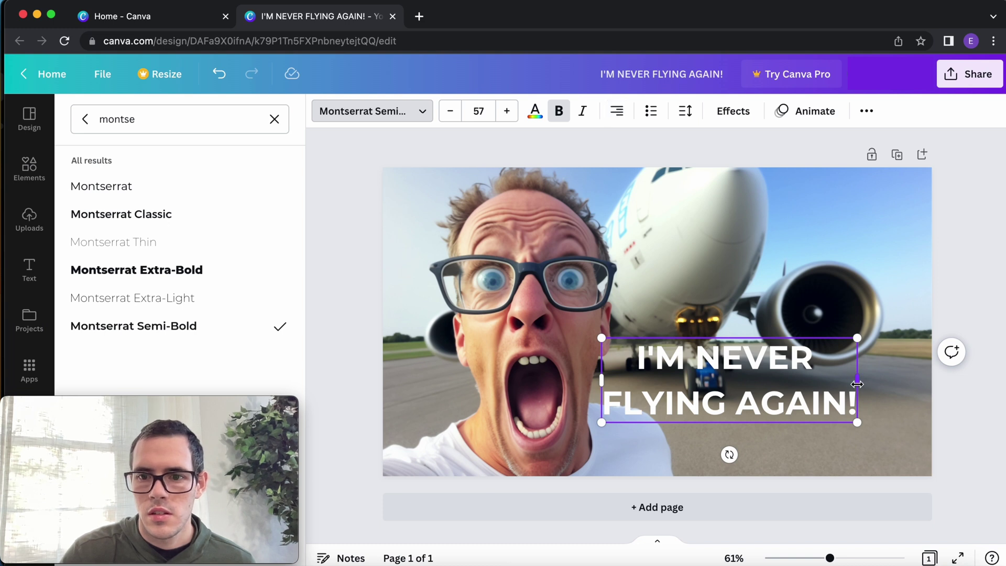
# Scale the heading up to size 82.4 and narrow its box to wrap onto three lines.
pyautogui.moveTo(857, 385); pyautogui.dragTo(823, 385)
pyautogui.moveTo(826, 338); pyautogui.dragTo(923, 281)
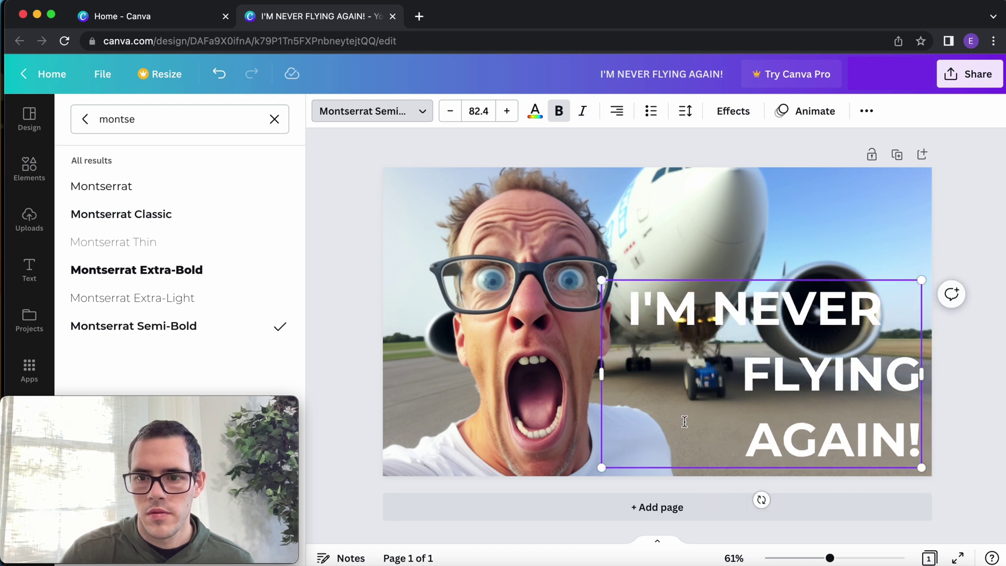
pyautogui.moveTo(600, 376); pyautogui.dragTo(629, 376)
# Right-align the heading text.
pyautogui.hotkey('ctrl', 'shift', 'c')
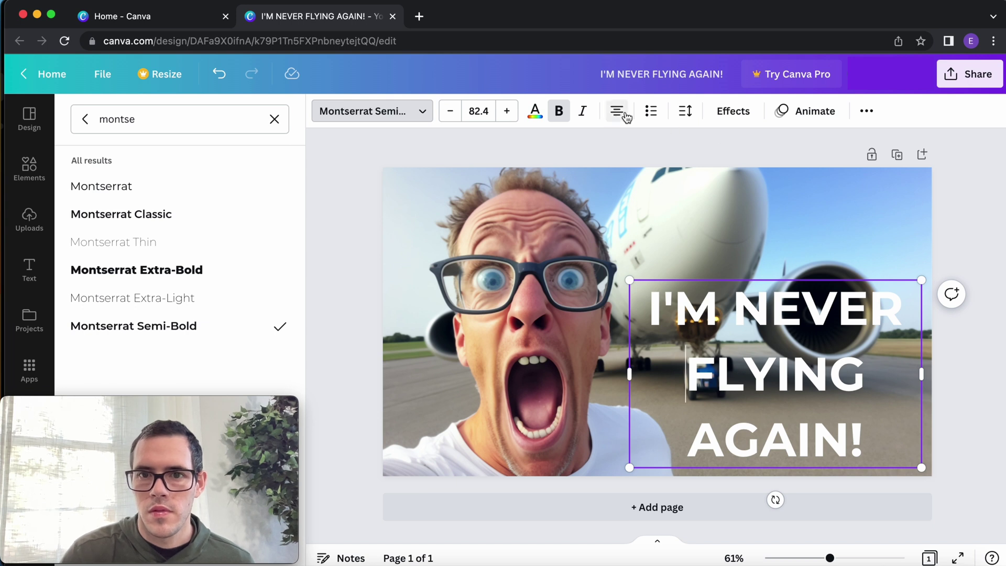
pyautogui.click(617, 111)
pyautogui.click(617, 111)
pyautogui.click(617, 111)
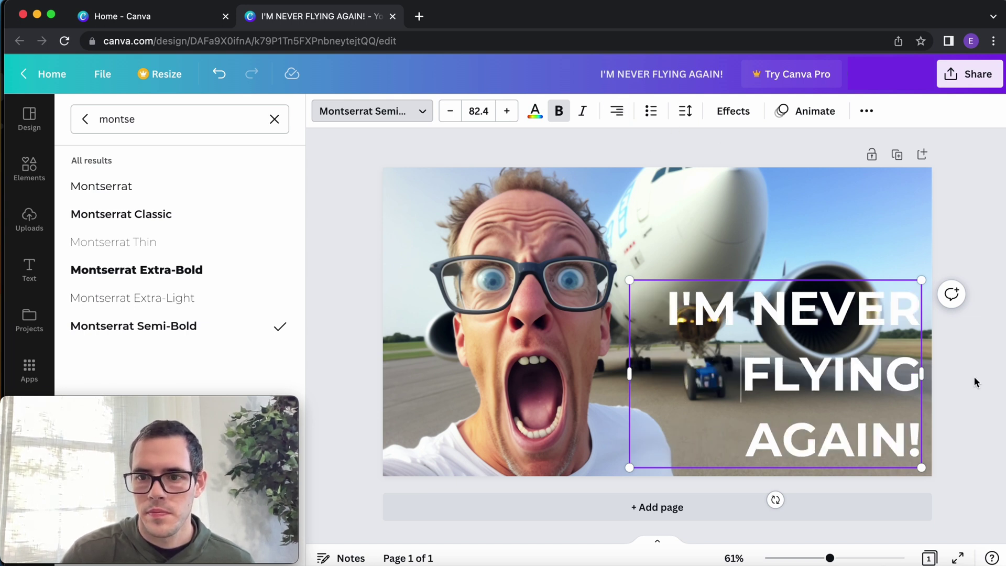
pyautogui.press('Escape')
pyautogui.press('Escape')
# Nudge the heading against the right edge and adjust its width to read I'M NEVER / FLYING / AGAIN!
pyautogui.click(844, 388)
pyautogui.moveTo(844, 389); pyautogui.dragTo(847, 394)
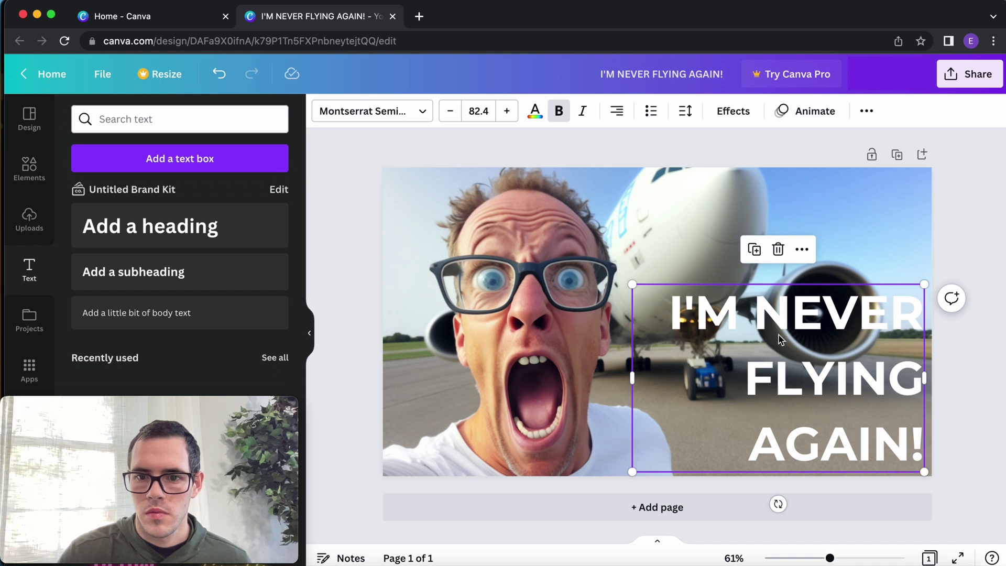
pyautogui.click(635, 380)
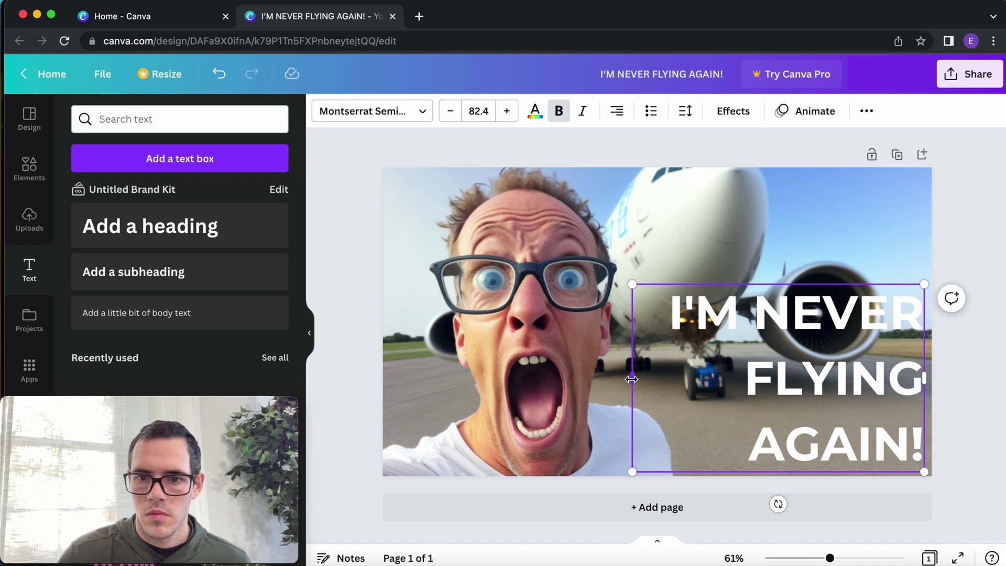
pyautogui.moveTo(631, 379); pyautogui.dragTo(592, 394)
pyautogui.click(990, 417)
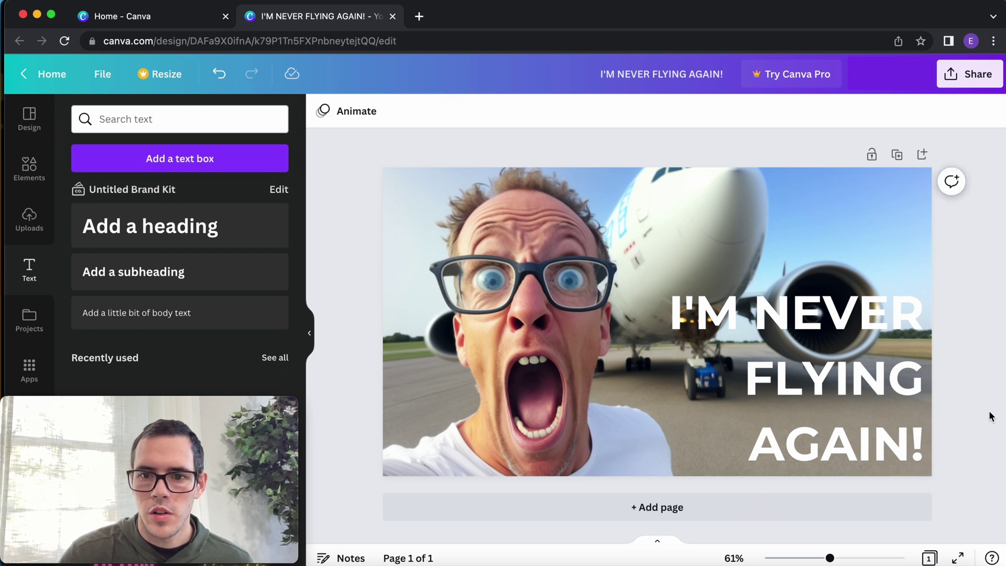
# Give the headline the Lift shadow effect.
pyautogui.click(812, 315)
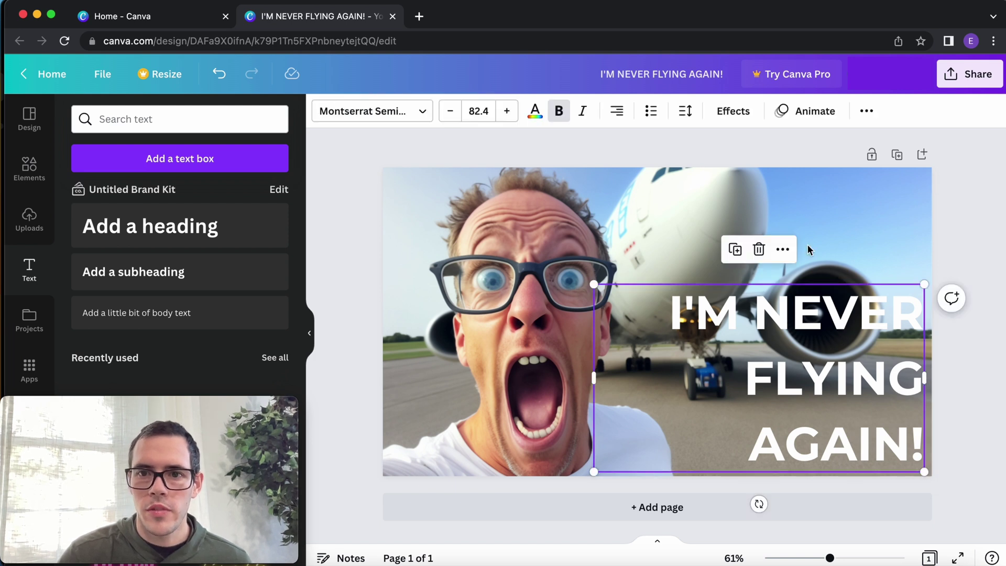
pyautogui.click(734, 111)
pyautogui.click(252, 210)
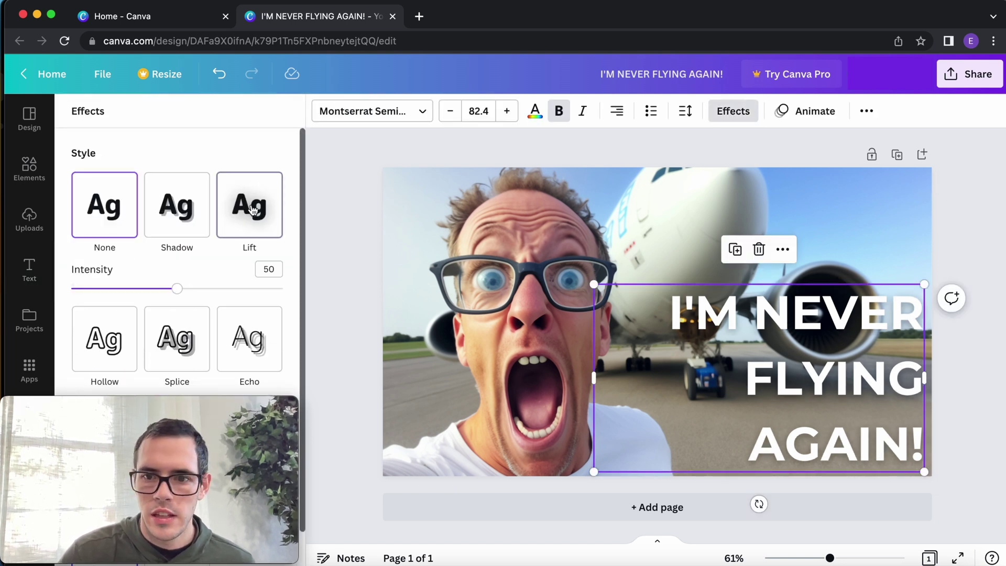
pyautogui.click(963, 247)
pyautogui.click(963, 247)
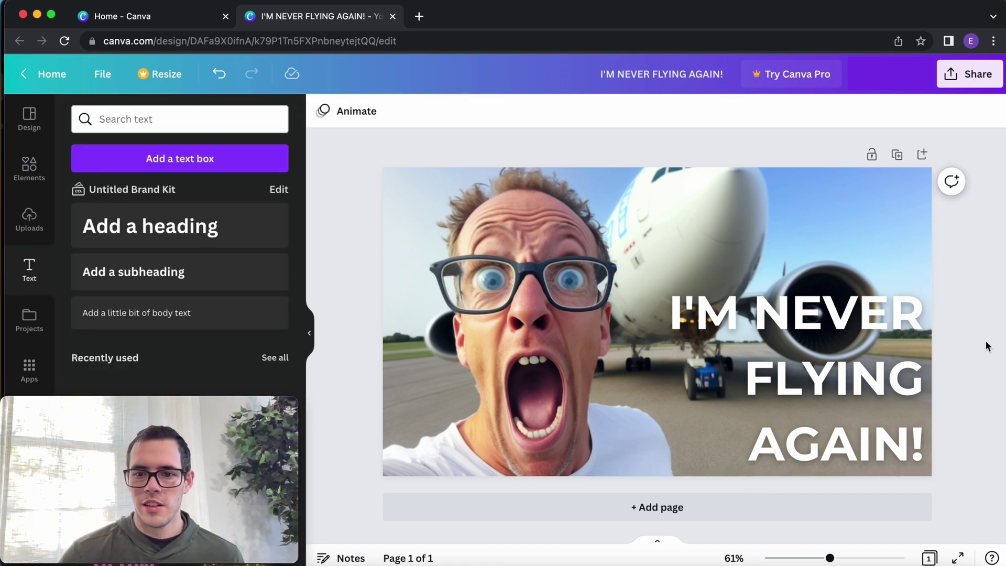
# Tighten the headline's line spacing from 1.4 to about 1.0.
pyautogui.moveTo(829, 559)
pyautogui.mouseDown()
pyautogui.moveTo(804, 559)
pyautogui.moveTo(824, 559)
pyautogui.mouseUp()
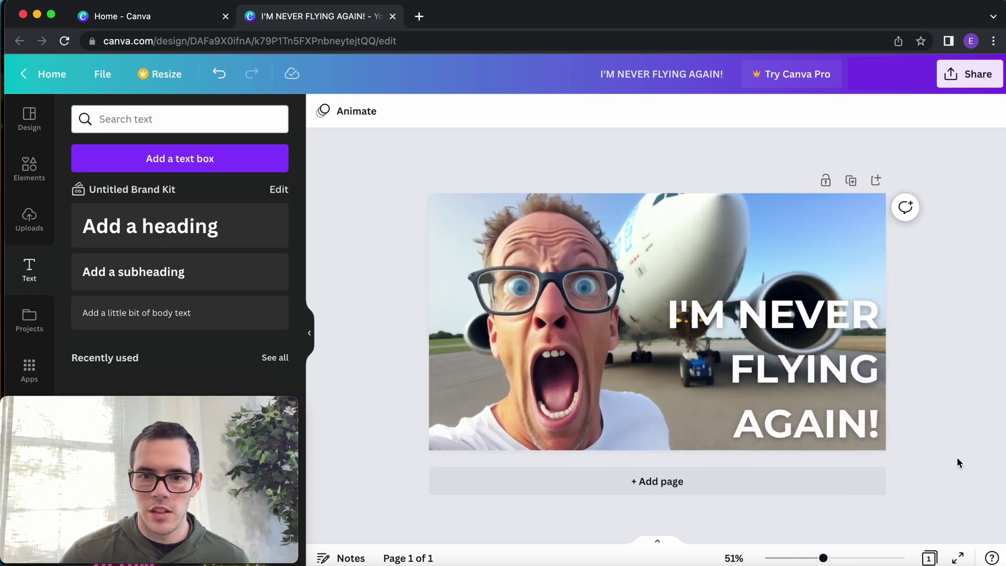
pyautogui.click(802, 367)
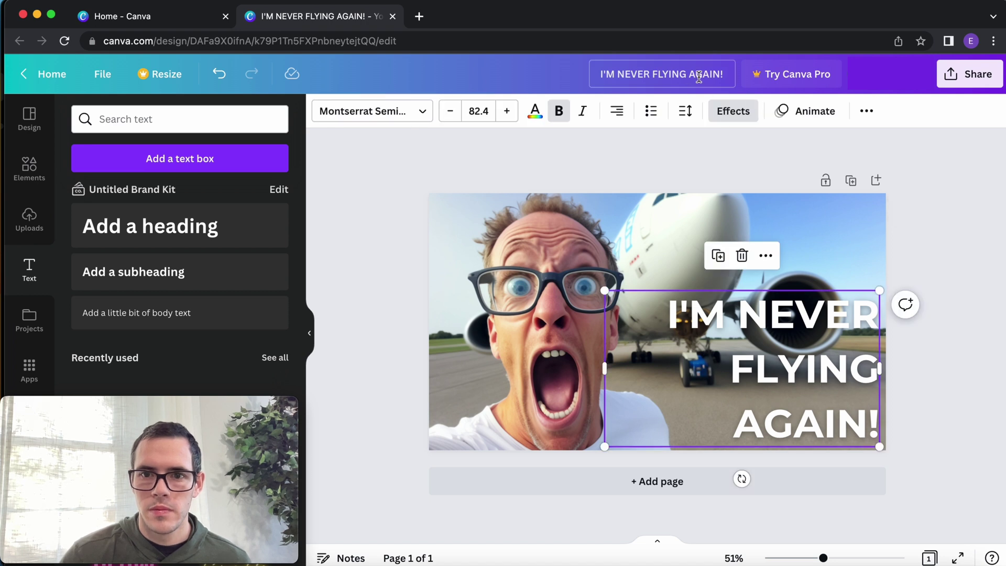
pyautogui.click(686, 111)
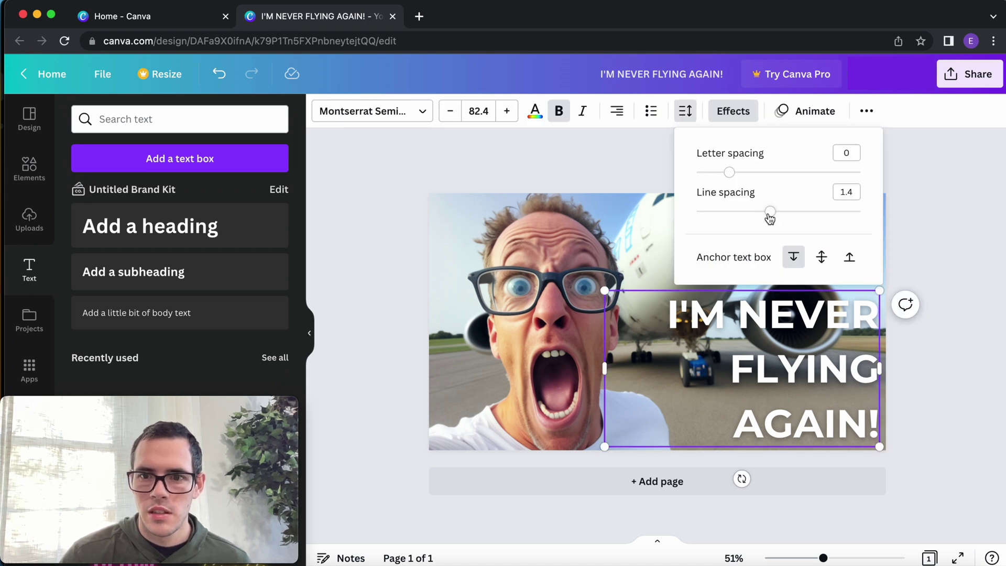
pyautogui.moveTo(768, 212); pyautogui.dragTo(737, 212)
pyautogui.click(929, 373)
pyautogui.click(924, 392)
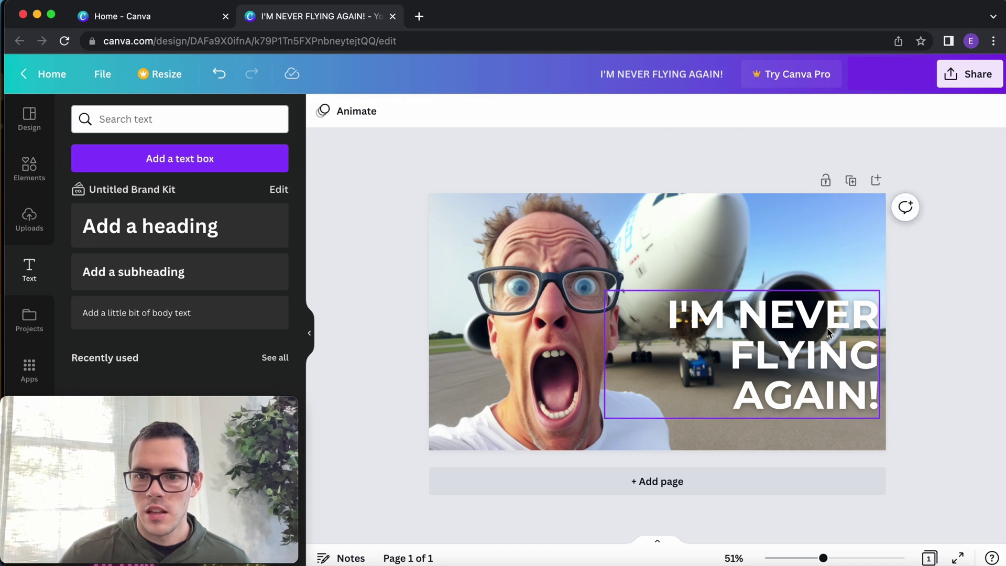
# Move the headline lower toward the bottom-right corner.
pyautogui.moveTo(827, 328); pyautogui.dragTo(830, 365)
pyautogui.press('Escape')
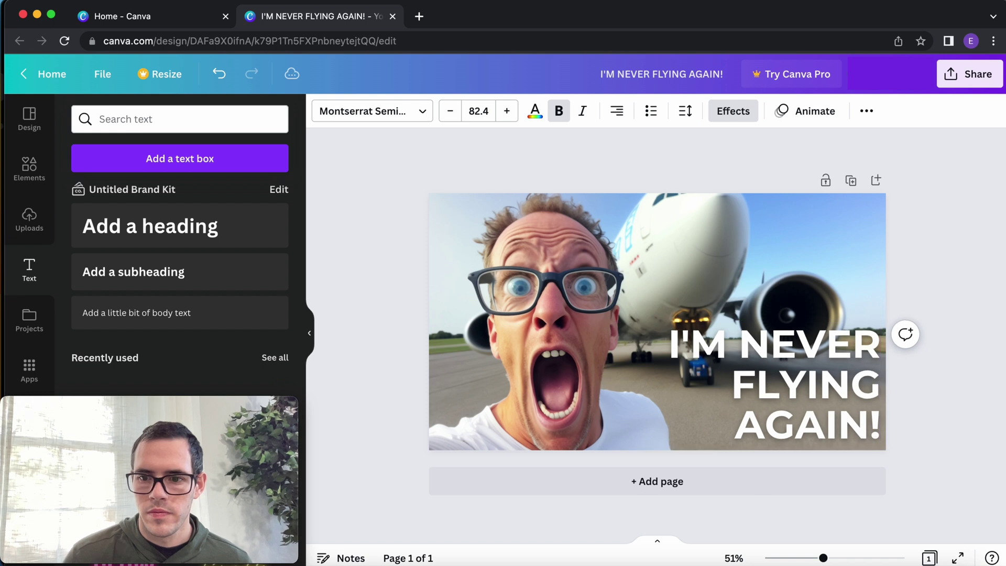
pyautogui.press('Tab')
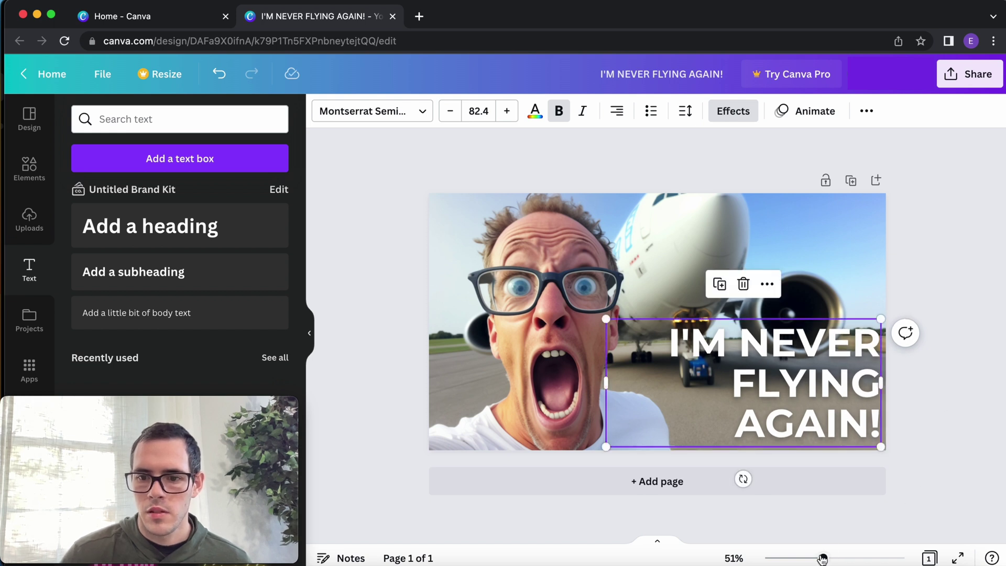
pyautogui.moveTo(824, 558)
pyautogui.mouseDown()
pyautogui.moveTo(800, 559)
pyautogui.moveTo(834, 559)
pyautogui.moveTo(818, 559)
pyautogui.mouseUp()
# Add page 2 and fill it with the aerial tropical island photo from Uploads.
pyautogui.click(899, 497)
pyautogui.click(734, 469)
pyautogui.click(48, 219)
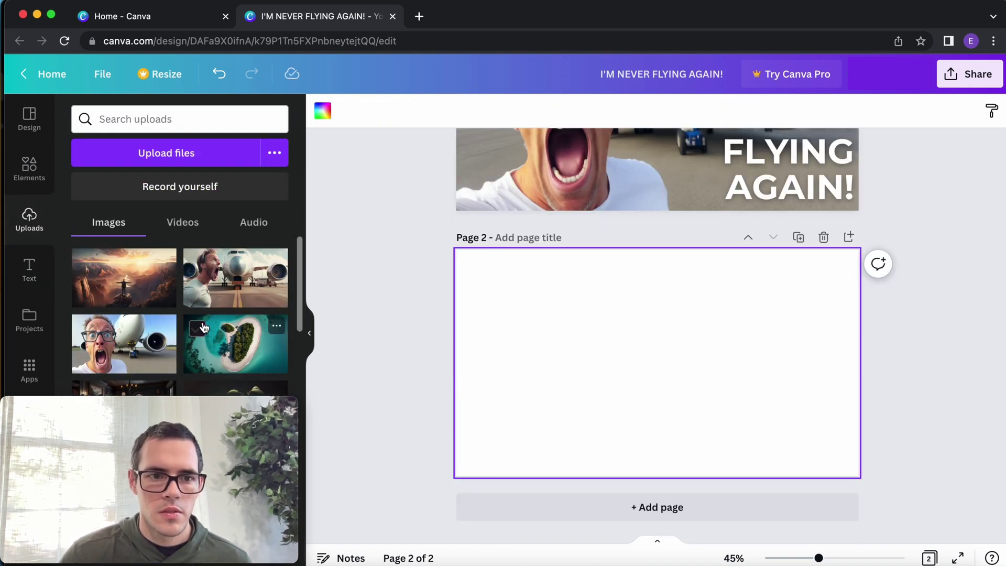
pyautogui.click(201, 327)
pyautogui.moveTo(676, 365); pyautogui.dragTo(600, 324)
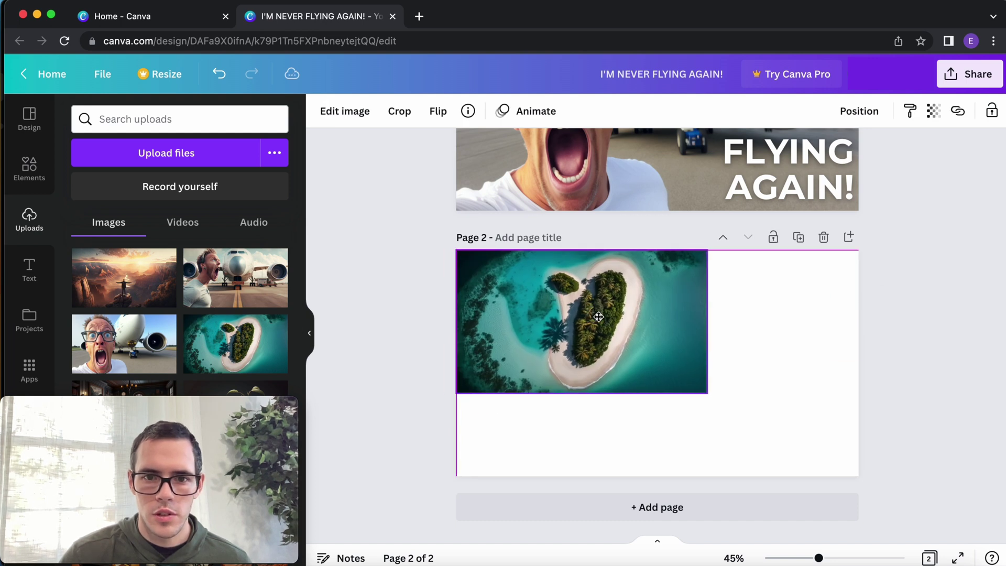
pyautogui.moveTo(708, 394); pyautogui.dragTo(854, 503)
pyautogui.click(995, 451)
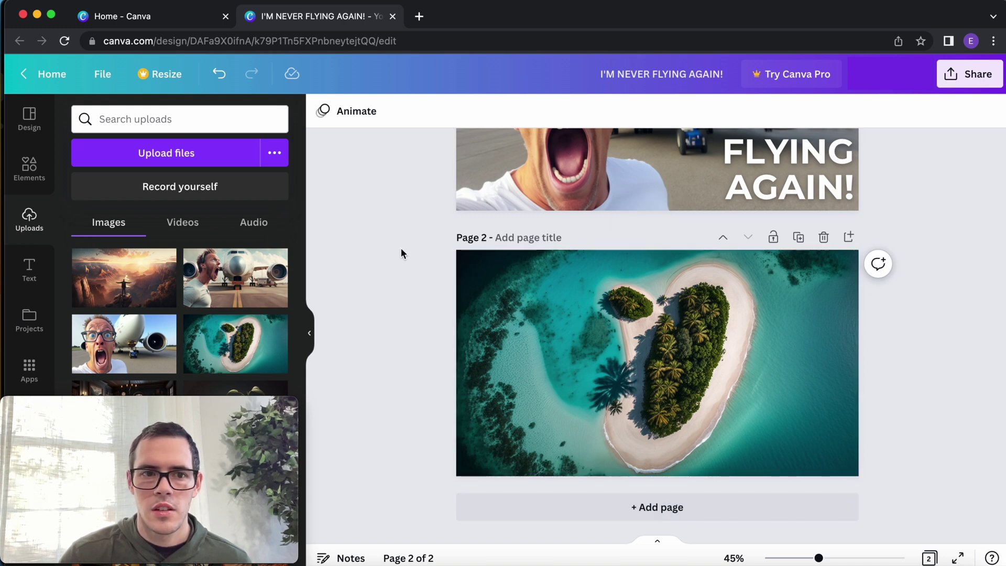
# Add a heading reading 'TOP 10 DESTINATIONS' to page 2.
pyautogui.click(23, 265)
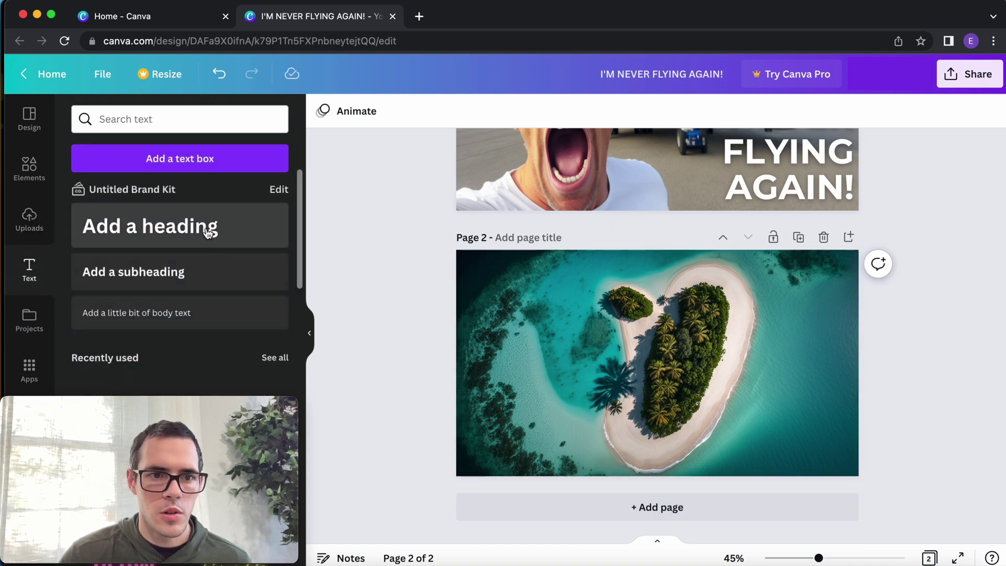
pyautogui.click(209, 231)
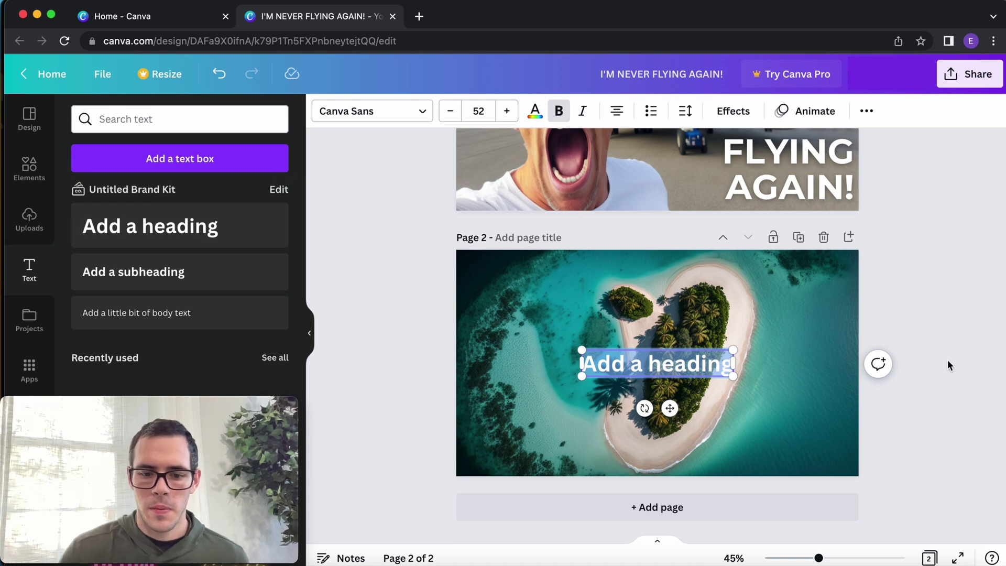
pyautogui.press('BackSpace')
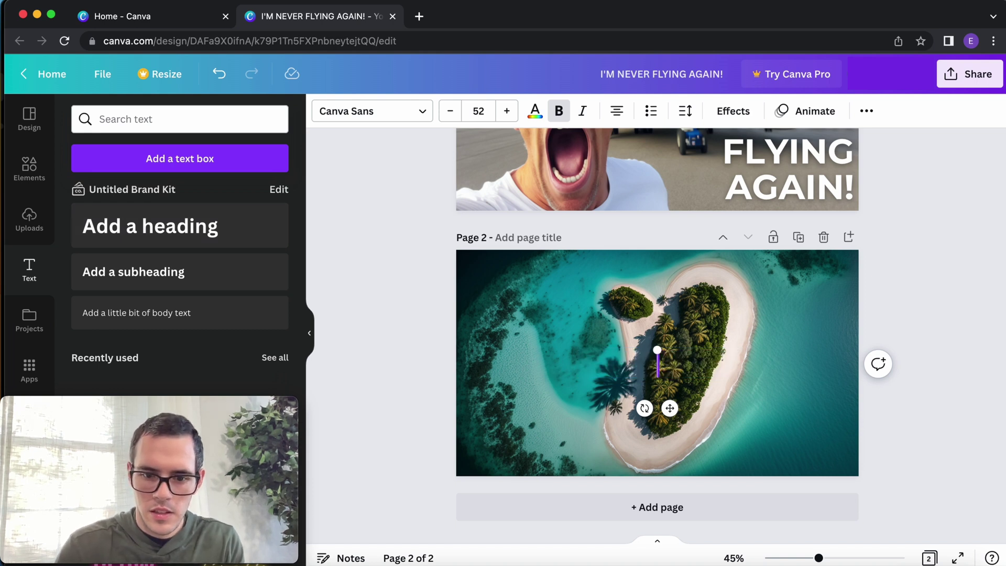
pyautogui.write('TOP 10 DESTINATIONS')
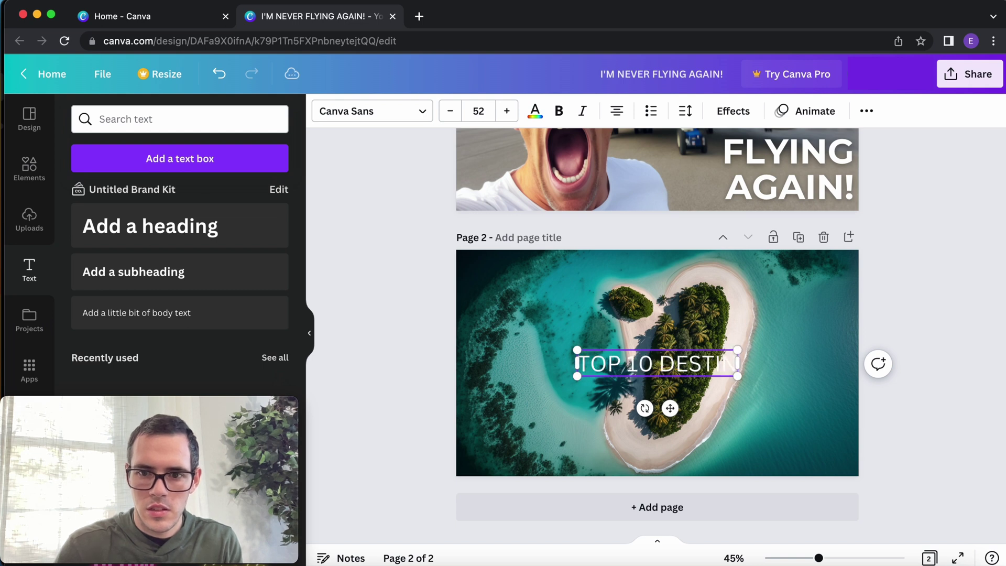
pyautogui.click(947, 457)
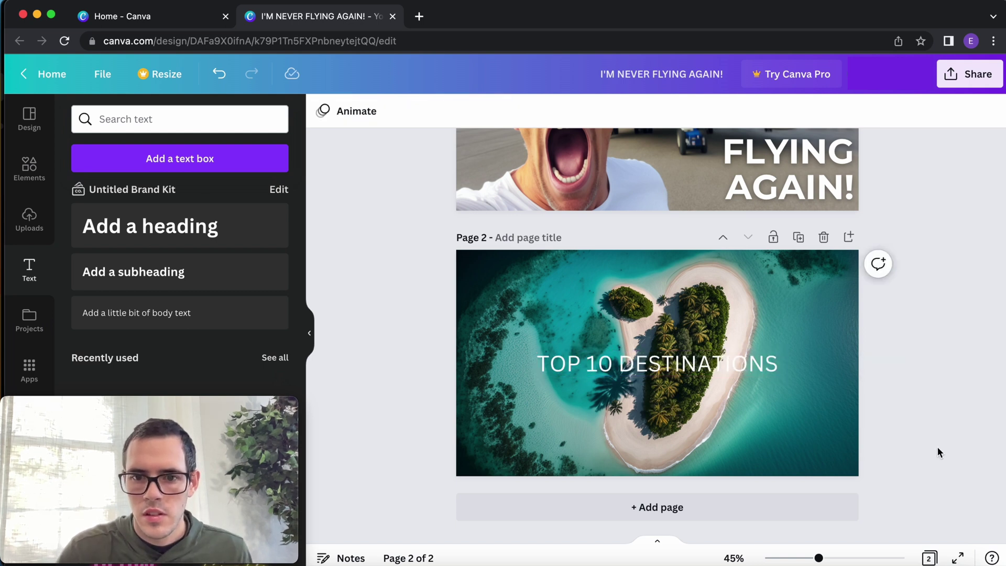
pyautogui.click(765, 364)
pyautogui.moveTo(818, 559); pyautogui.dragTo(833, 558)
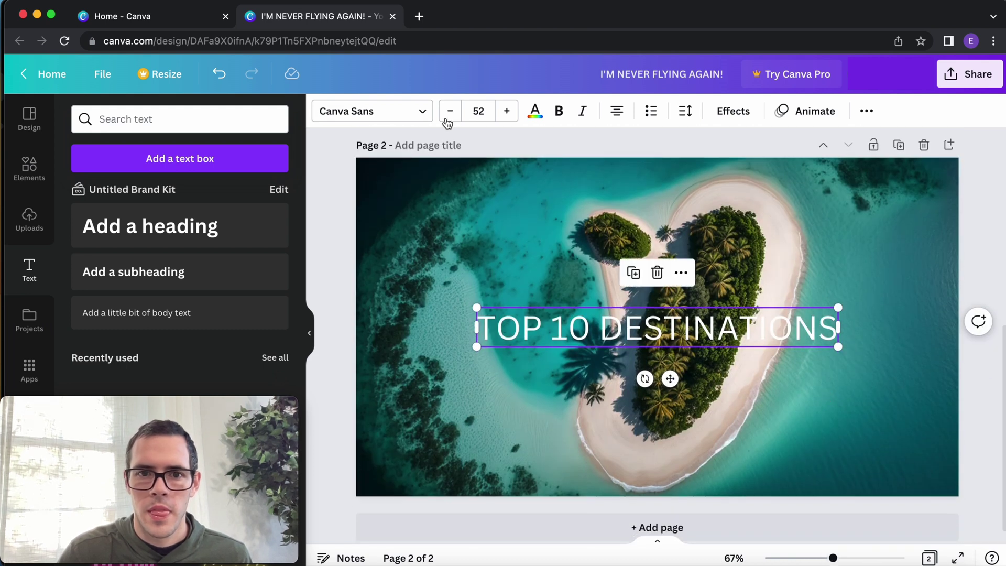
# Set the heading font to Poppins.
pyautogui.click(428, 111)
pyautogui.write('montse')
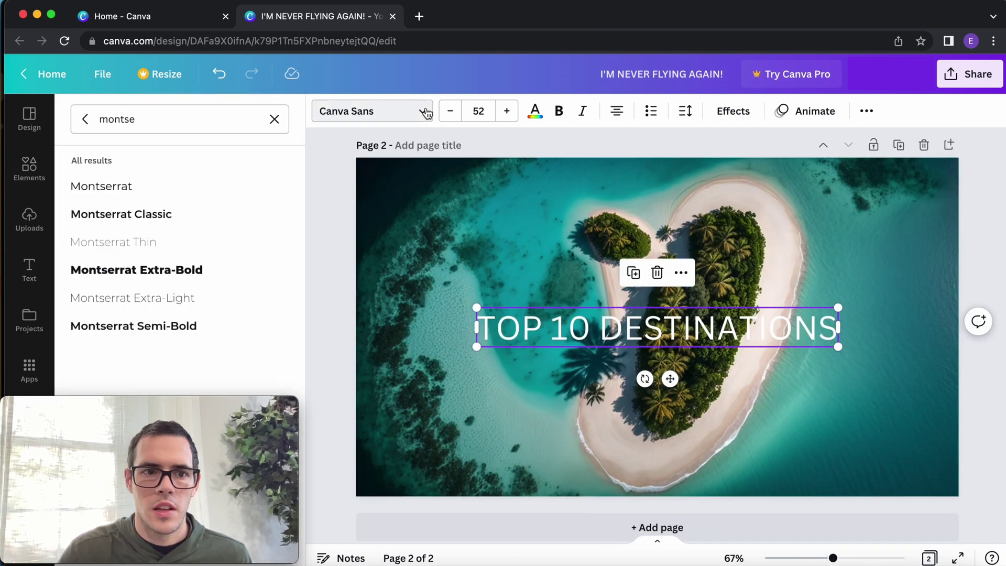
pyautogui.click(278, 118)
pyautogui.write('poppii')
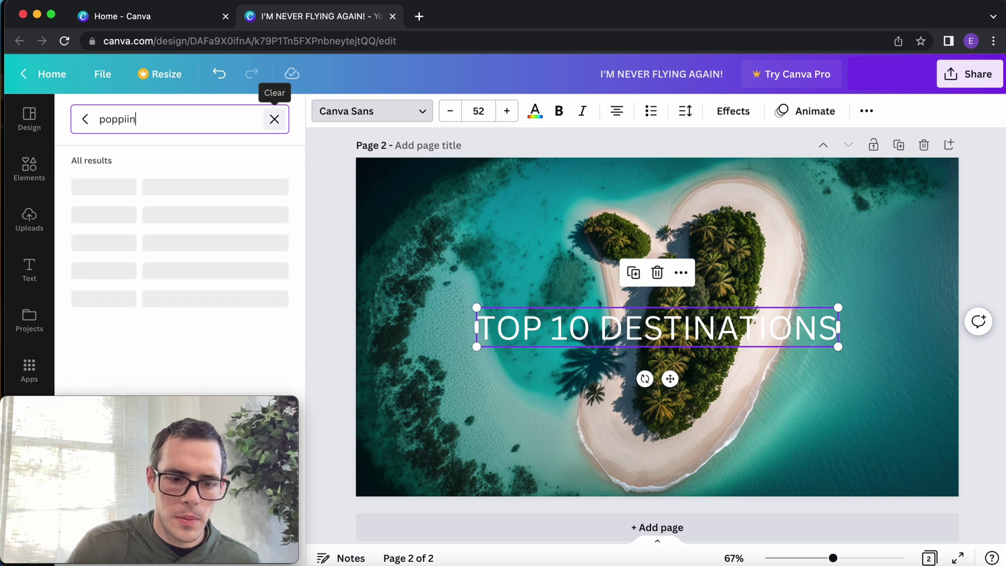
pyautogui.press('BackSpace')
pyautogui.write('ns')
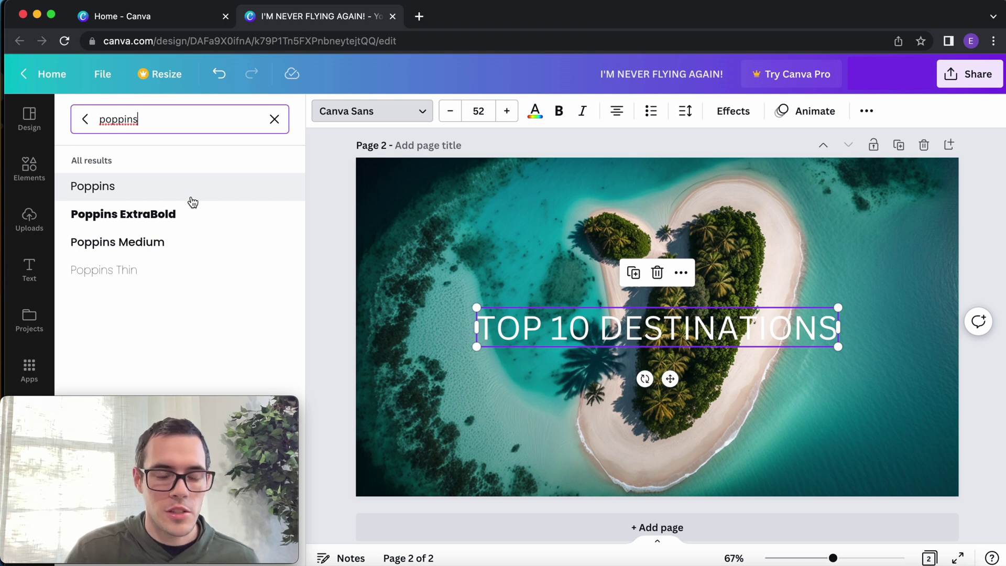
pyautogui.click(192, 199)
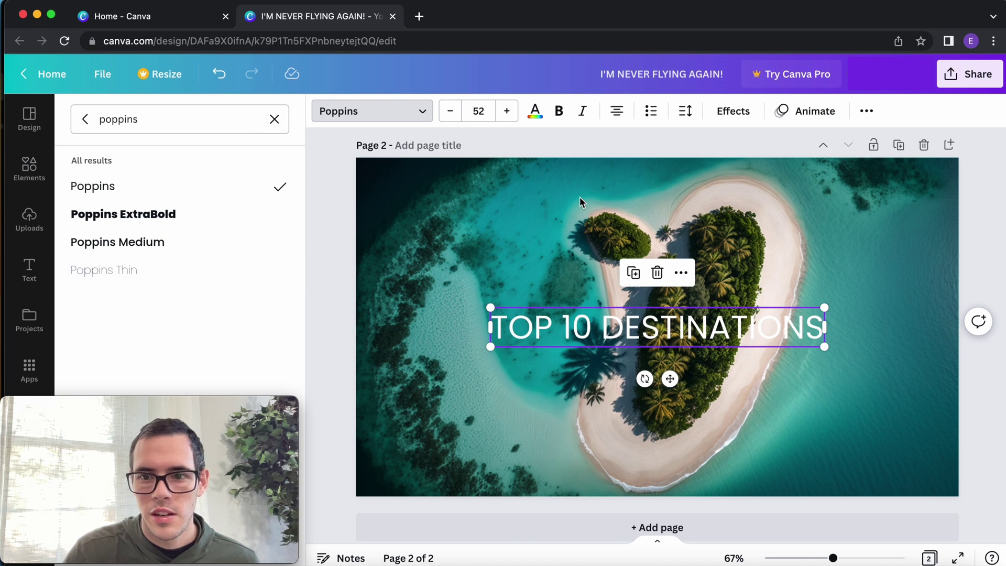
# Raise the heading to size 62, make it bold, and nudge it slightly higher.
pyautogui.click(506, 111)
pyautogui.click(507, 112)
pyautogui.click(507, 111)
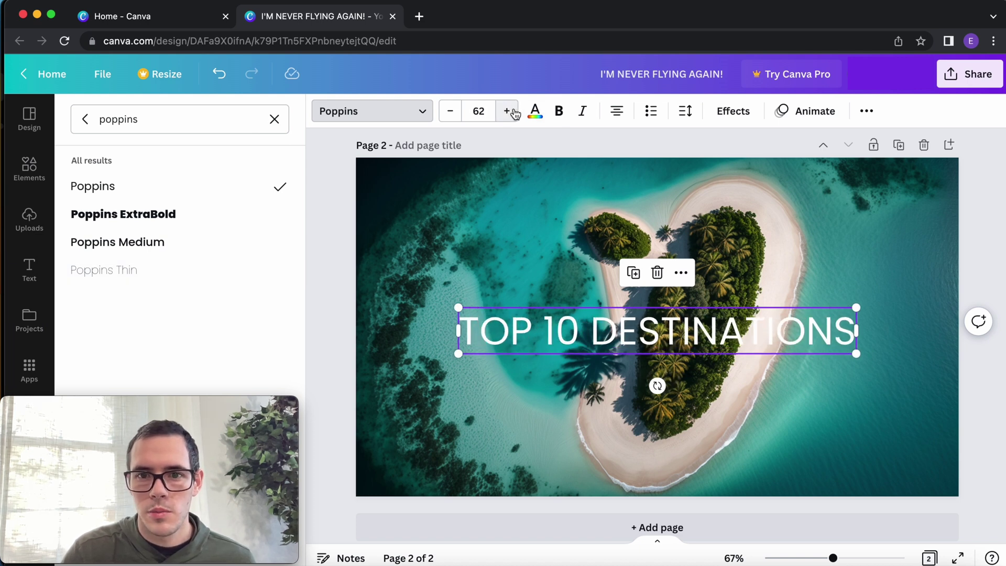
pyautogui.click(559, 112)
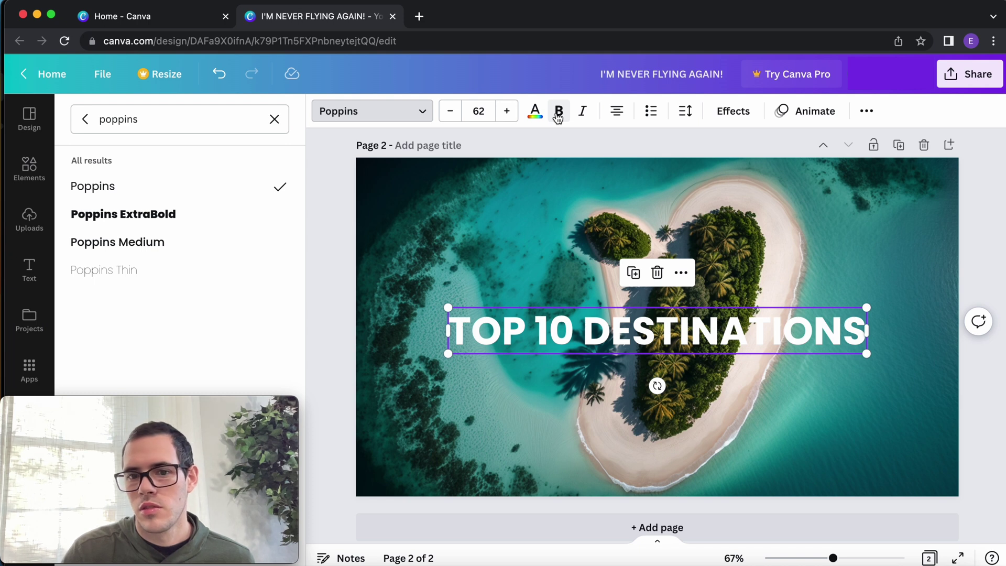
pyautogui.moveTo(591, 335)
pyautogui.mouseDown()
pyautogui.moveTo(591, 315)
pyautogui.moveTo(591, 331)
pyautogui.mouseUp()
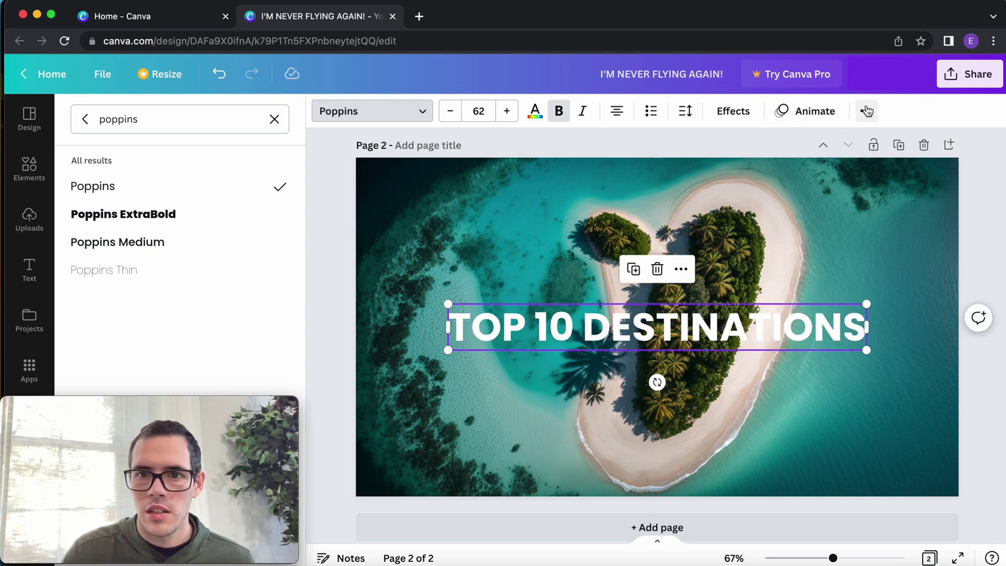
# Apply the Lift shadow effect to the TOP 10 DESTINATIONS heading.
pyautogui.click(733, 118)
pyautogui.click(250, 222)
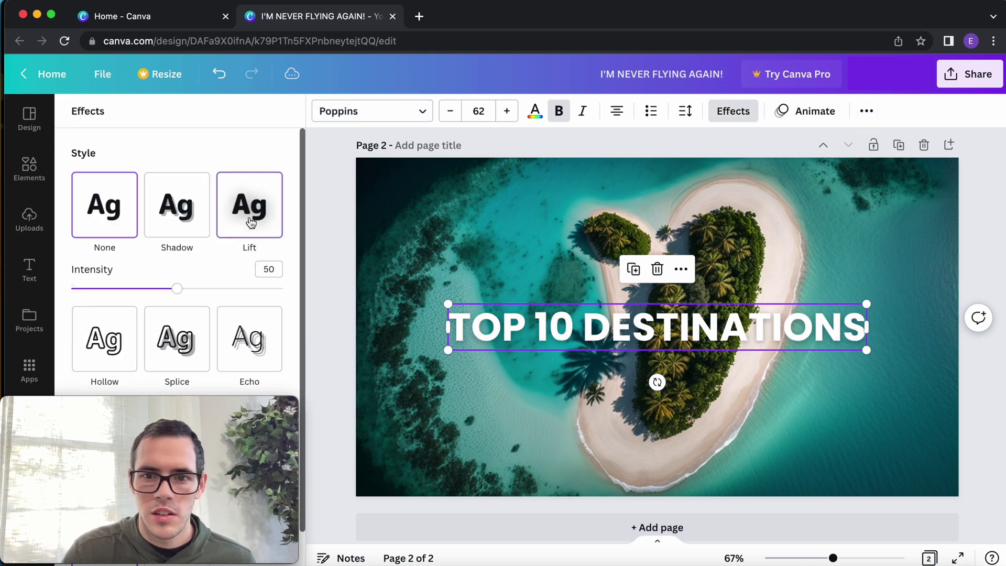
pyautogui.press('Escape')
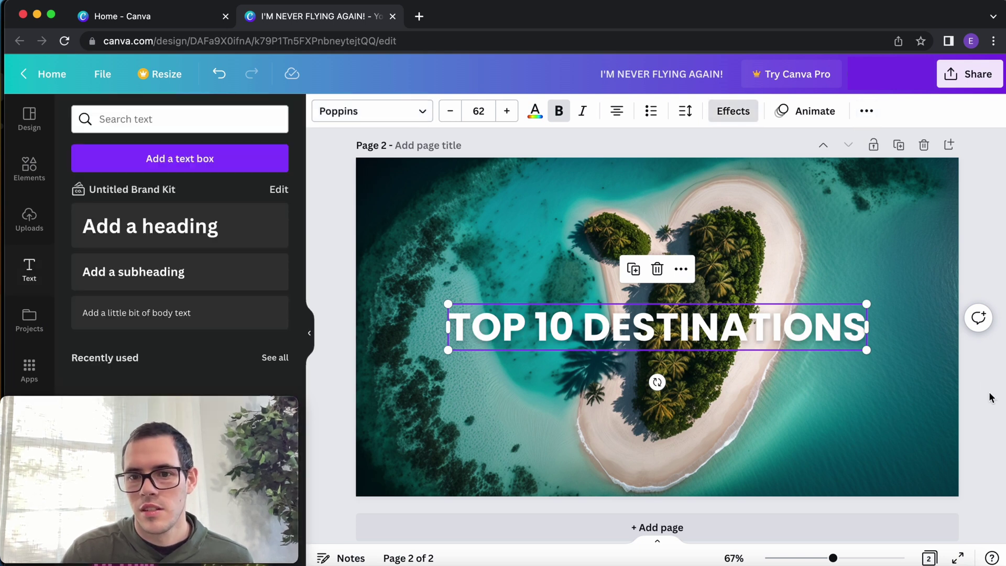
pyautogui.click(990, 397)
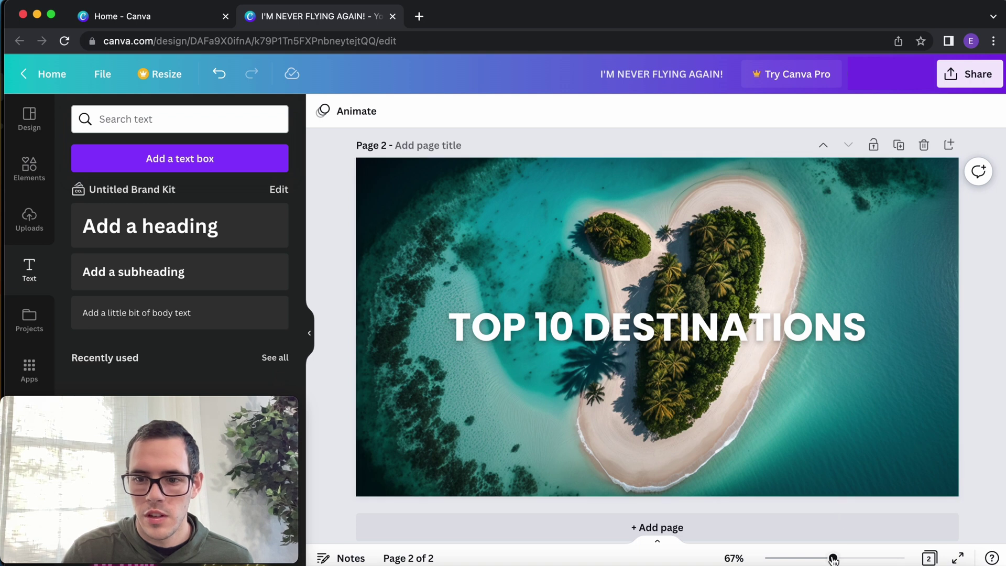
pyautogui.moveTo(834, 558)
pyautogui.mouseDown()
pyautogui.moveTo(813, 559)
pyautogui.moveTo(826, 560)
pyautogui.mouseUp()
pyautogui.scroll(-2, 916, 403)
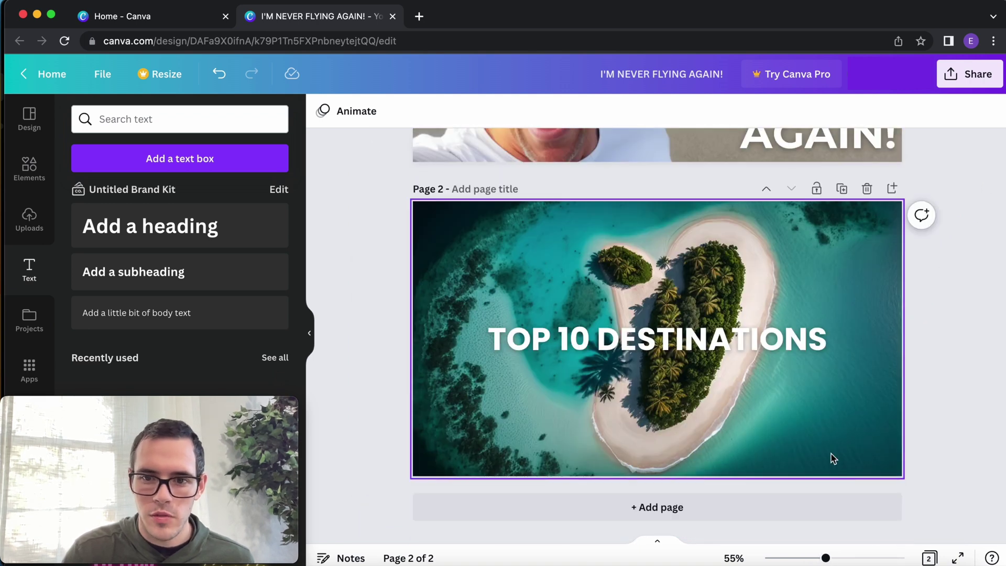
# Add page 3, fill it with the fireplace study-room image, and add a heading text box.
pyautogui.click(779, 522)
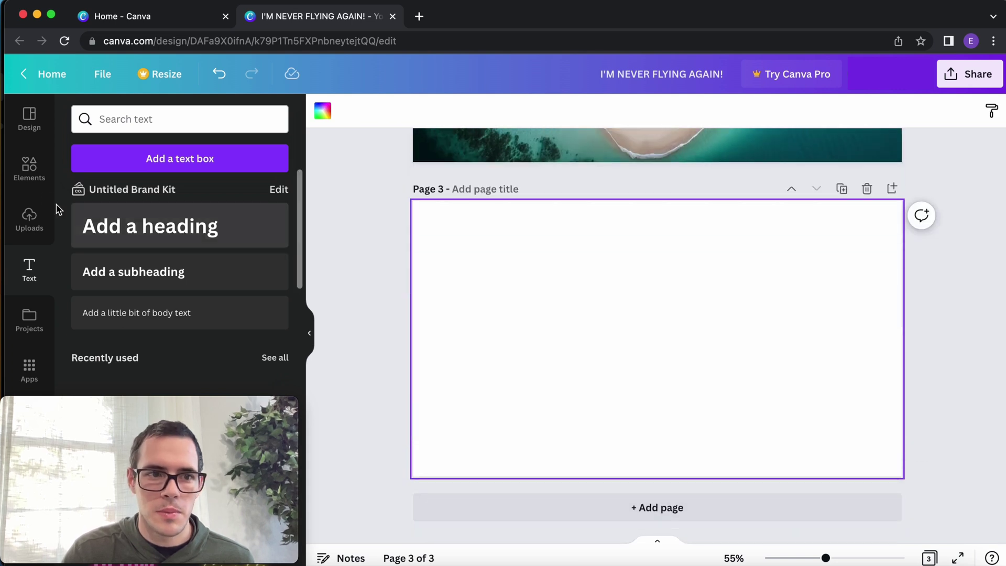
pyautogui.click(30, 219)
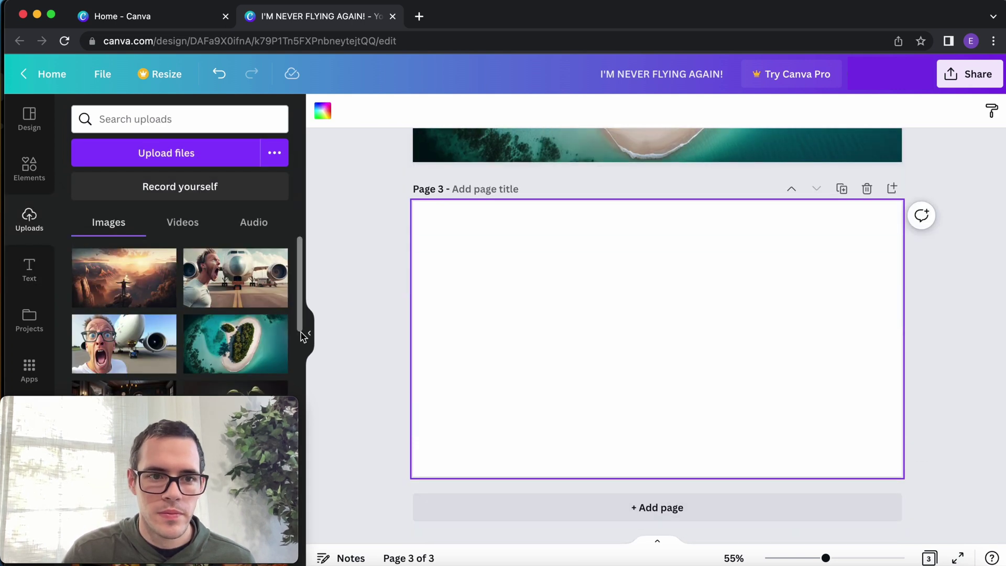
pyautogui.scroll(-3, 244, 339)
pyautogui.click(84, 313)
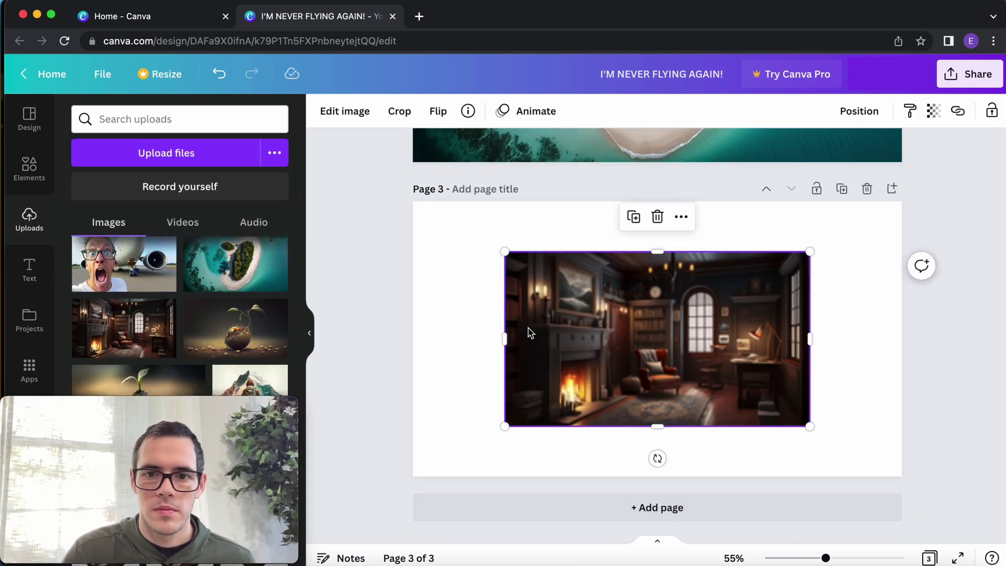
pyautogui.moveTo(698, 355); pyautogui.dragTo(605, 299)
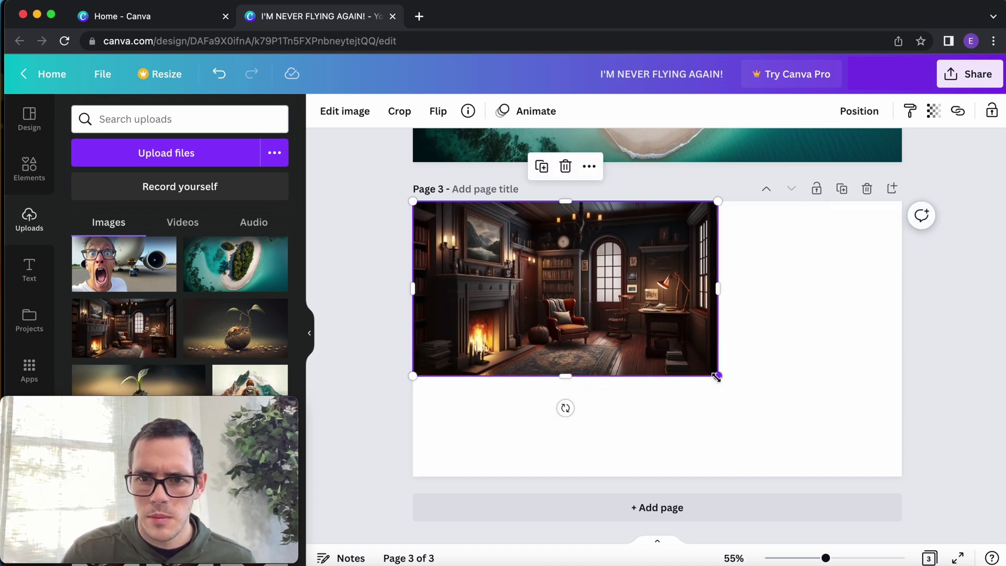
pyautogui.moveTo(718, 376); pyautogui.dragTo(889, 507)
pyautogui.click(966, 310)
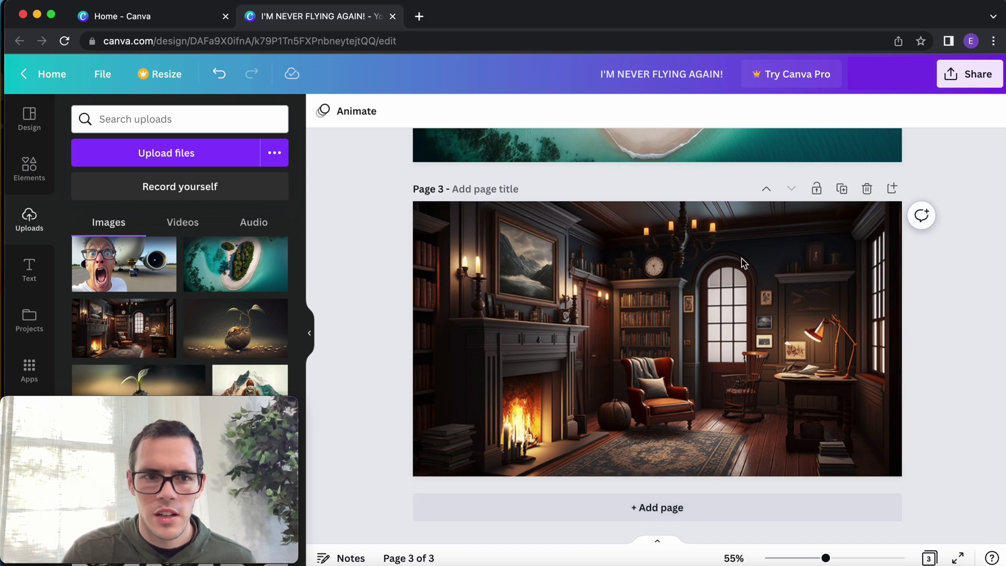
pyautogui.click(31, 270)
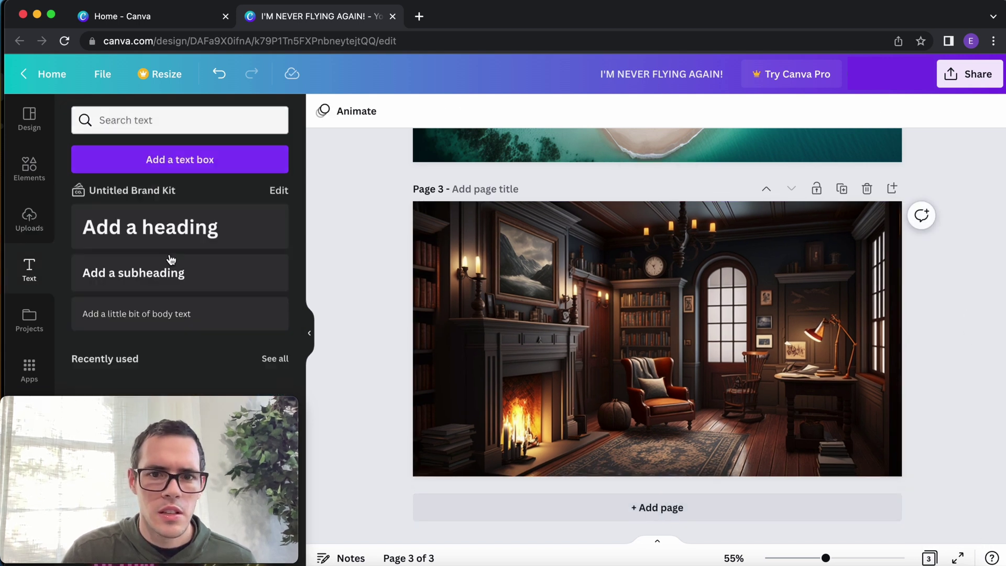
pyautogui.click(248, 238)
# Enter 'RELAXING JAZZ PLAYLIST' as the heading and move it to the top of page 3.
pyautogui.write('R')
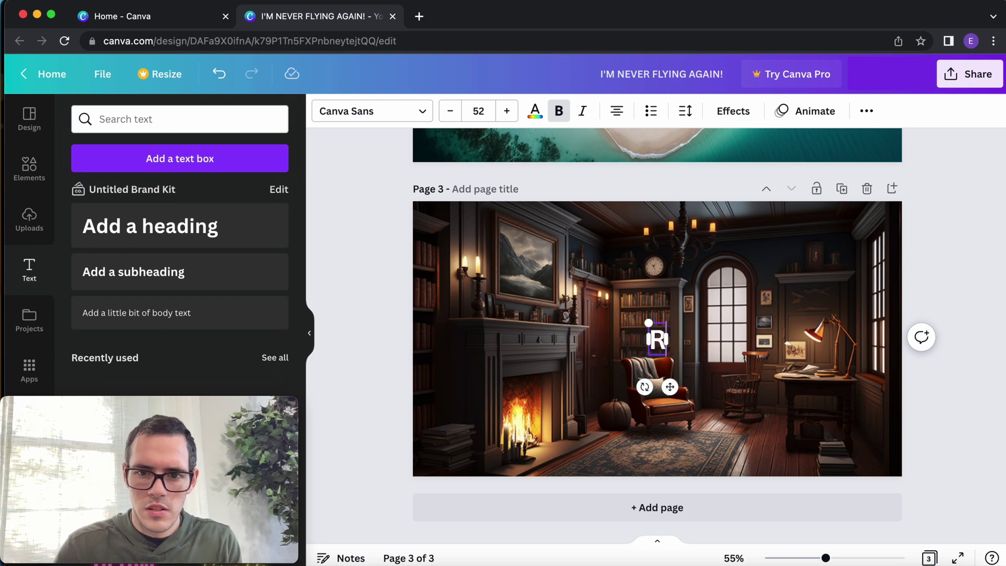
pyautogui.write('ELAXING JAZZ')
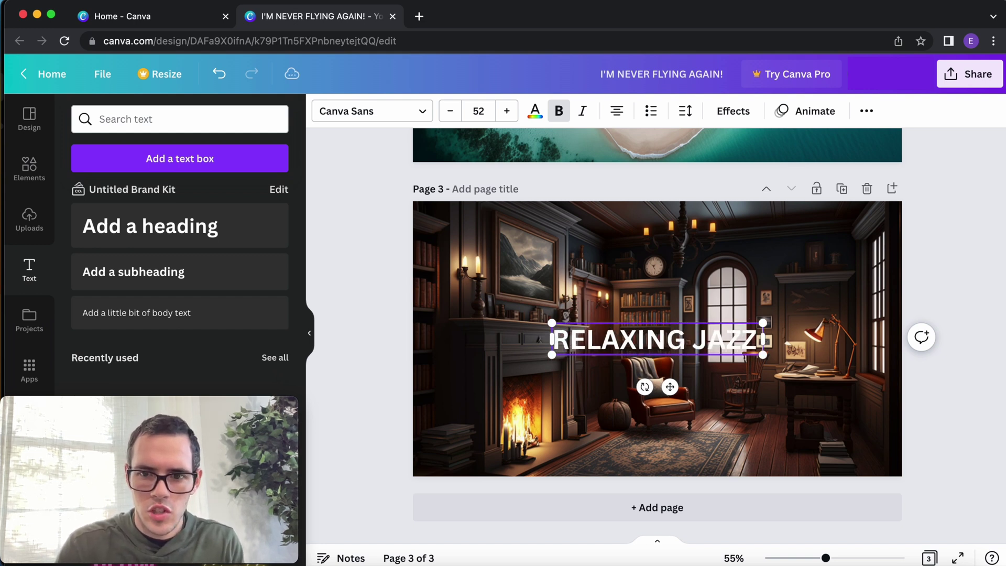
pyautogui.write(' PLAYLIST')
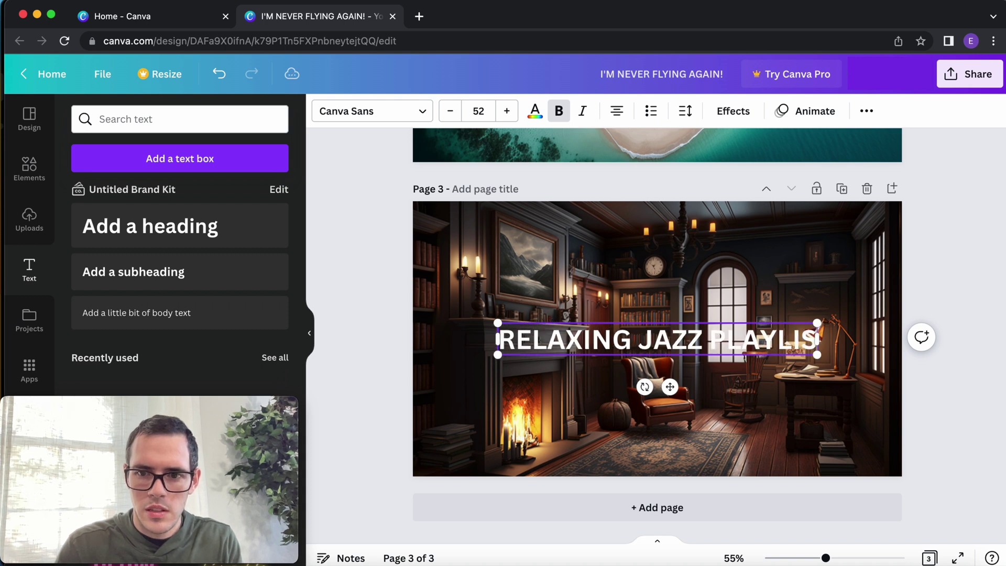
pyautogui.click(947, 435)
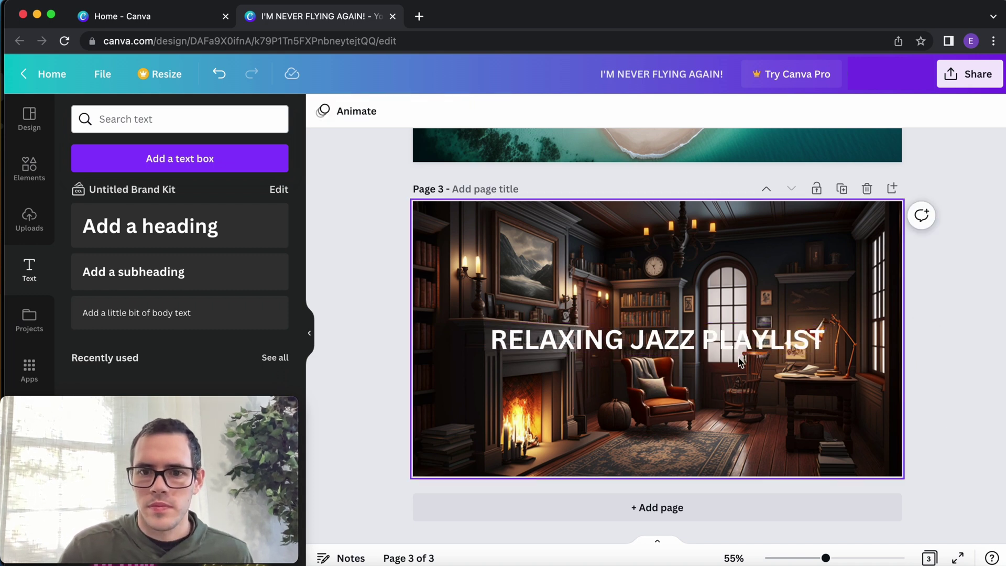
pyautogui.moveTo(737, 348); pyautogui.dragTo(736, 221)
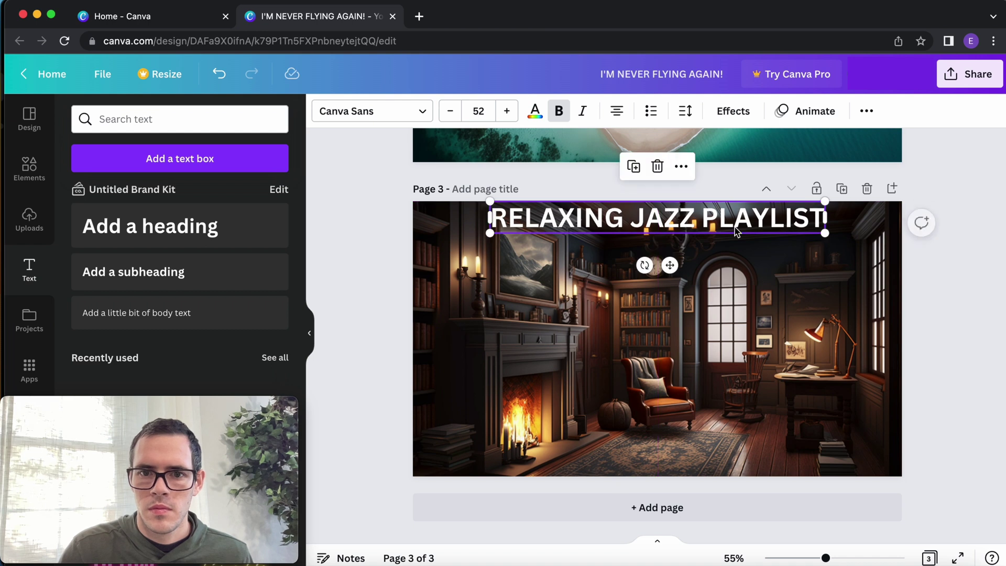
# Enlarge the heading to size 67, remove bold, and set the font to Poppins Thin.
pyautogui.click(508, 111)
pyautogui.click(508, 112)
pyautogui.click(508, 111)
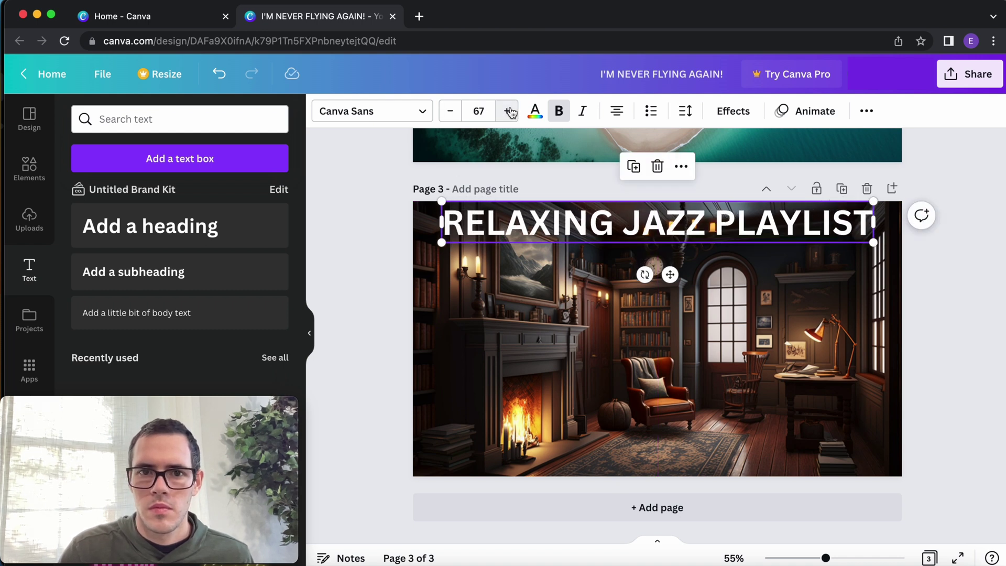
pyautogui.click(560, 116)
pyautogui.click(382, 117)
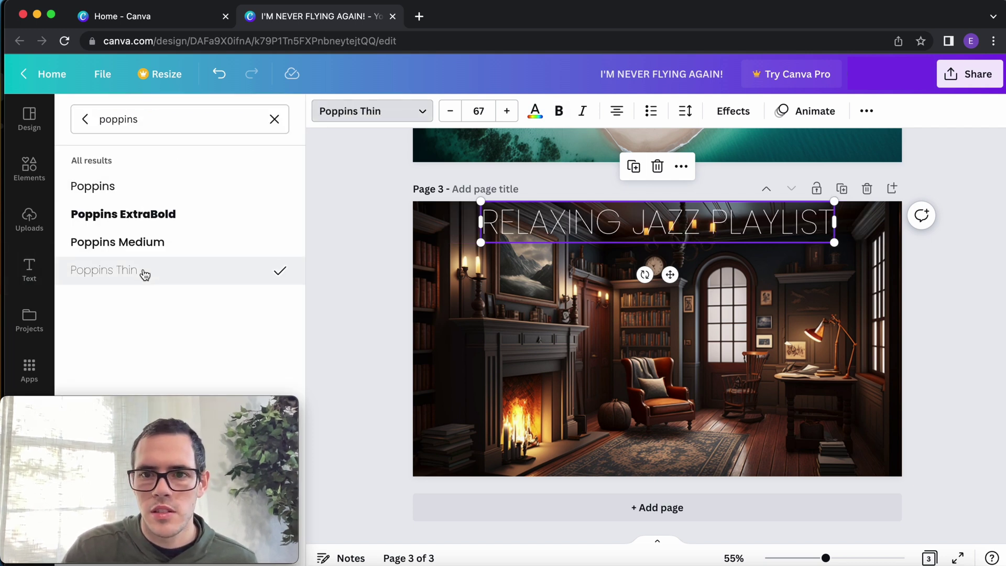
pyautogui.click(214, 249)
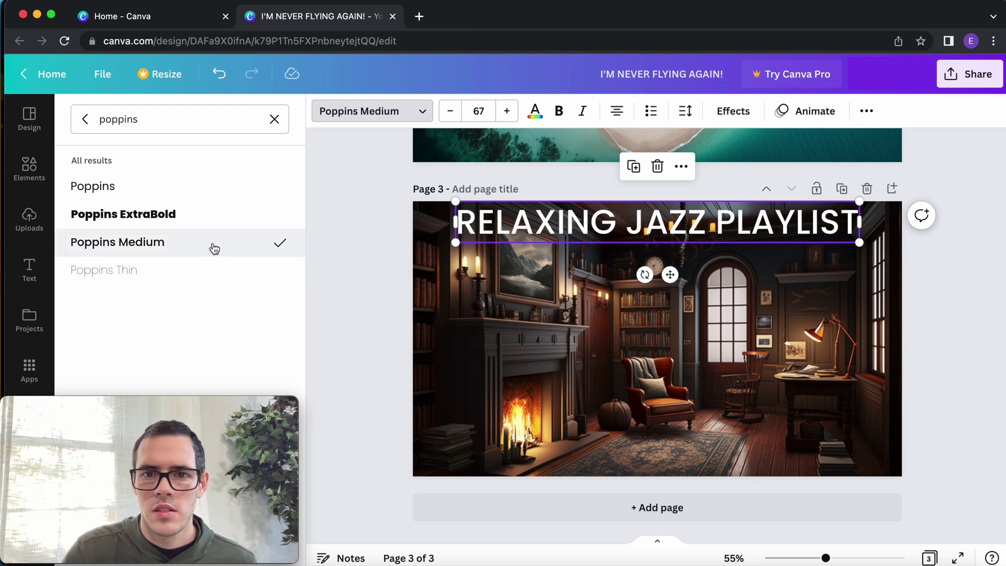
pyautogui.click(182, 273)
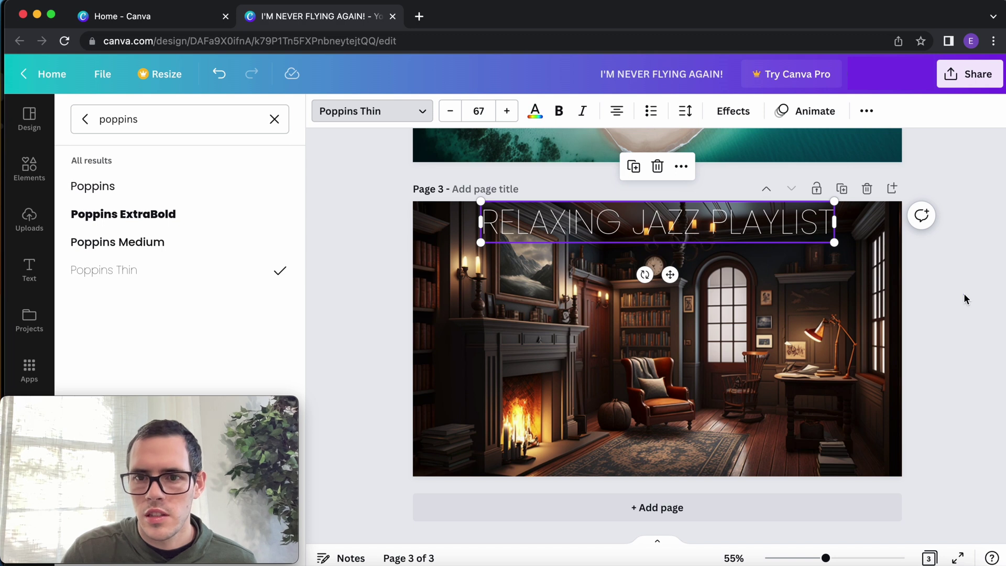
pyautogui.press('Escape')
pyautogui.press('Escape')
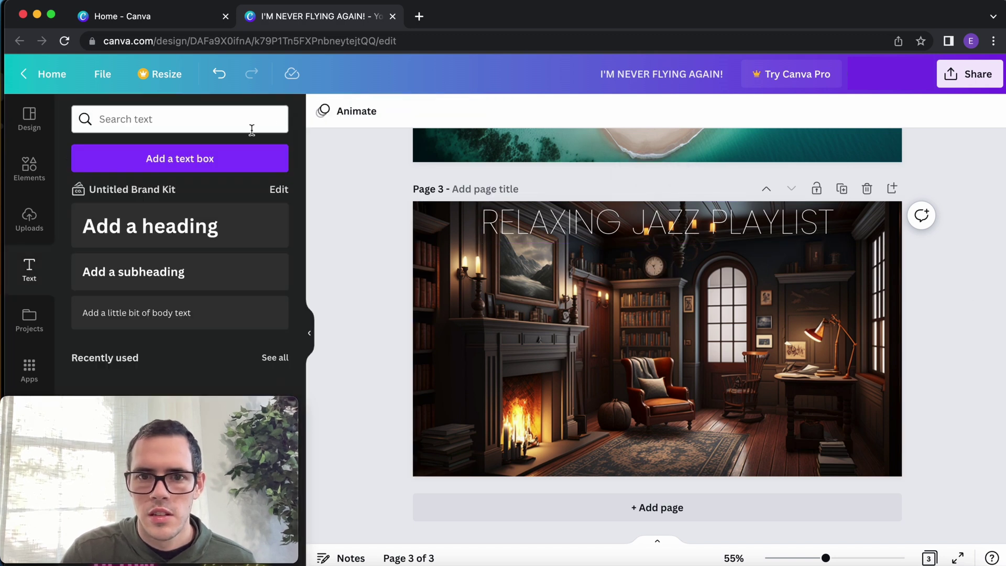
# Add a square and turn it into a black bar across the top of the page.
pyautogui.click(30, 173)
pyautogui.click(110, 238)
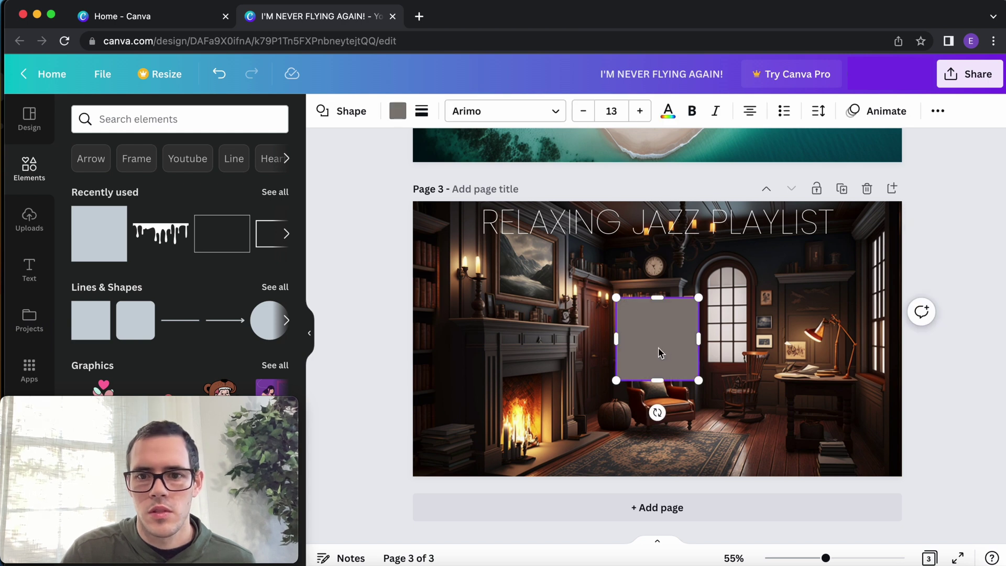
pyautogui.moveTo(660, 359); pyautogui.dragTo(902, 232)
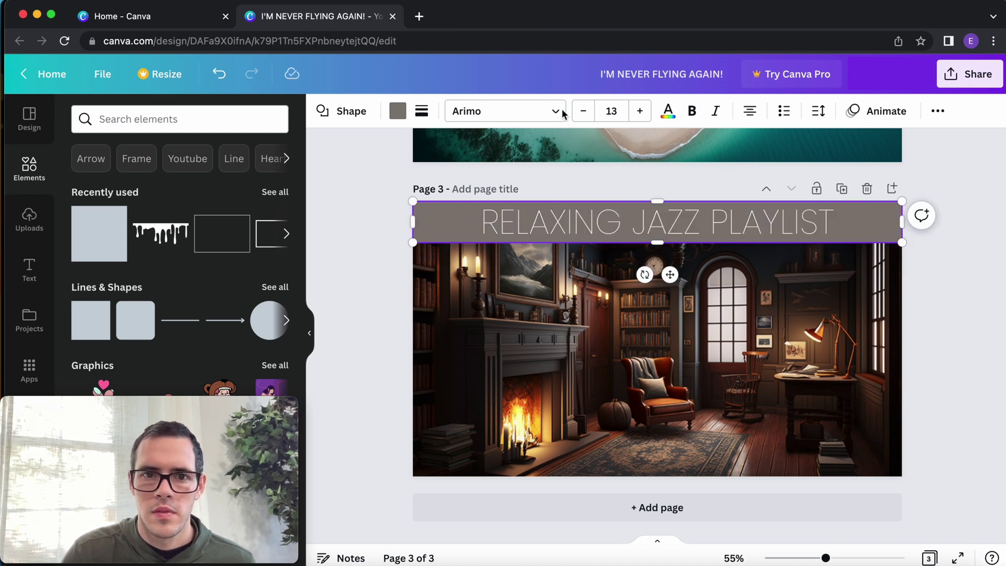
pyautogui.click(403, 112)
pyautogui.click(160, 180)
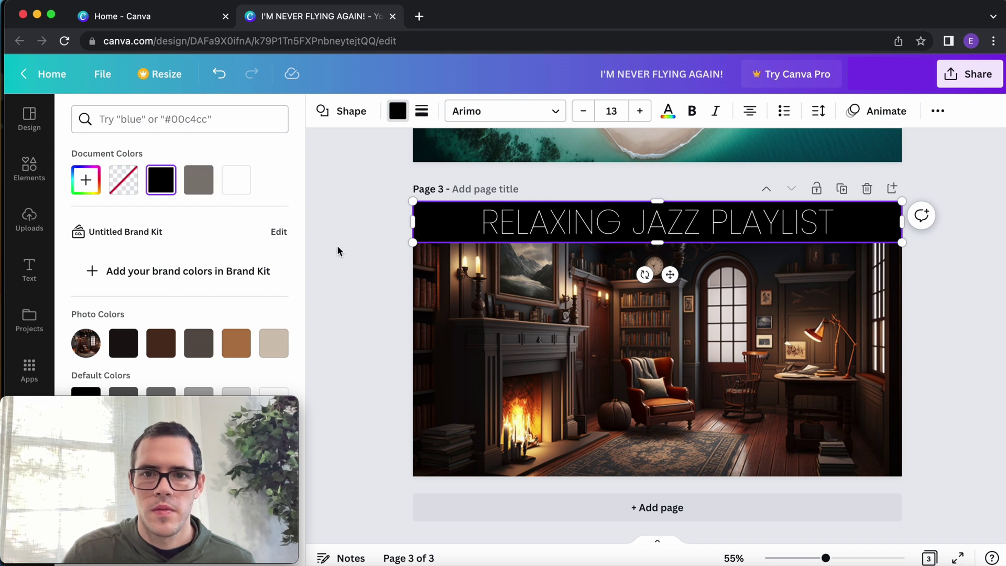
pyautogui.click(310, 250)
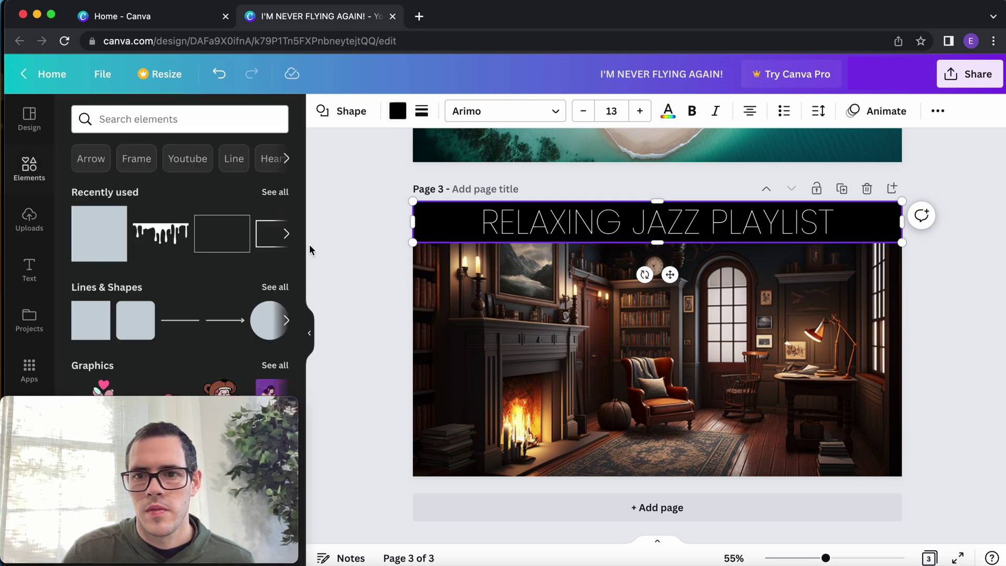
pyautogui.click(947, 324)
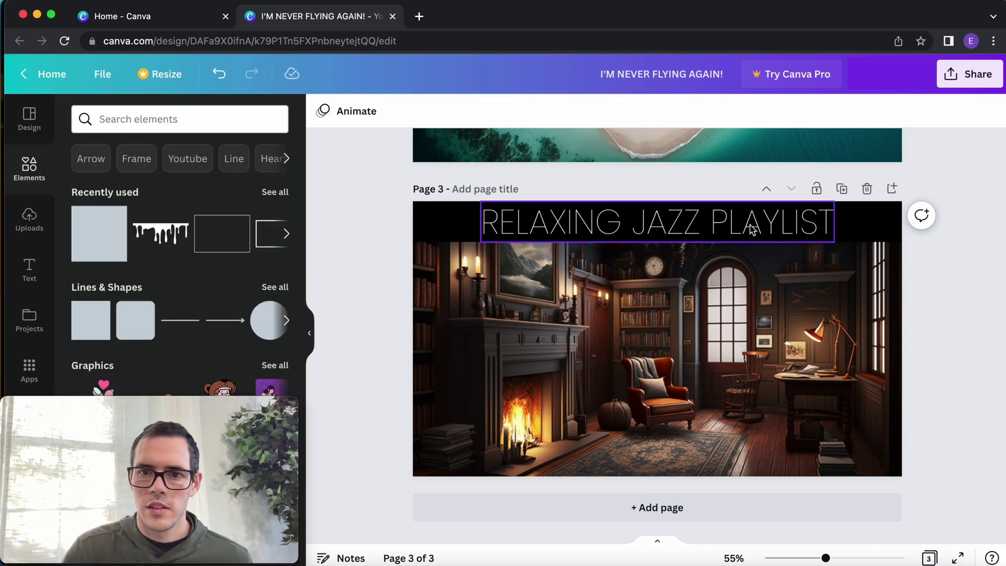
# Make the black bar taller and raise the title's font size to 79.
pyautogui.click(865, 231)
pyautogui.moveTo(664, 245); pyautogui.dragTo(664, 260)
pyautogui.click(682, 231)
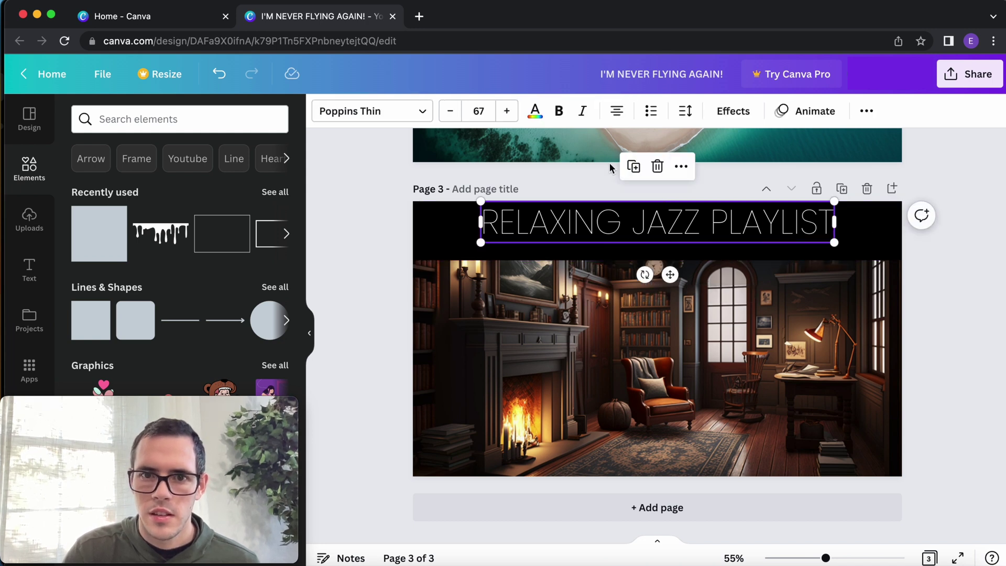
pyautogui.click(506, 111)
pyautogui.click(507, 111)
pyautogui.click(507, 112)
pyautogui.click(978, 317)
# Shorten the black bar slightly to fit behind the title.
pyautogui.click(881, 231)
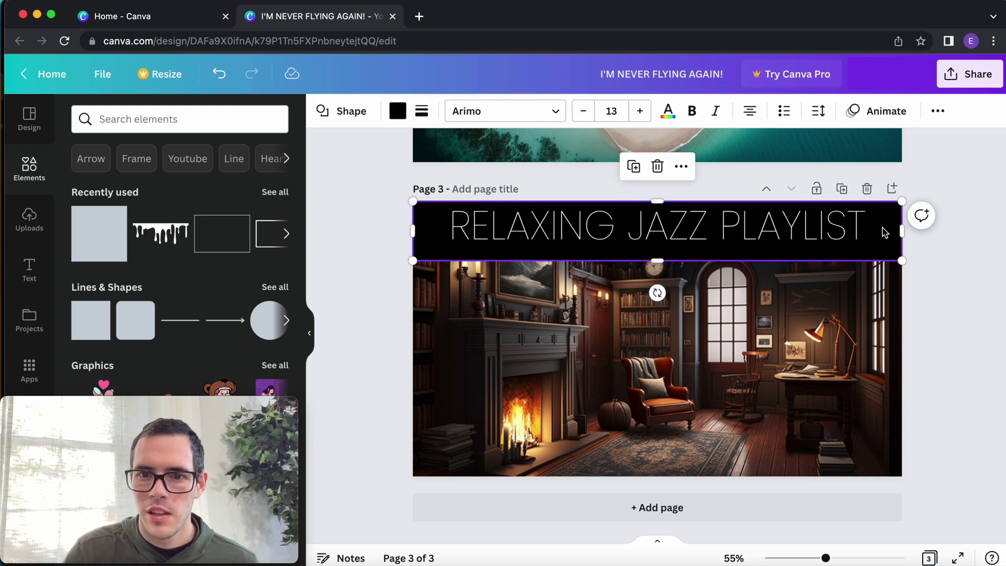
pyautogui.moveTo(663, 259); pyautogui.dragTo(663, 249)
pyautogui.click(984, 283)
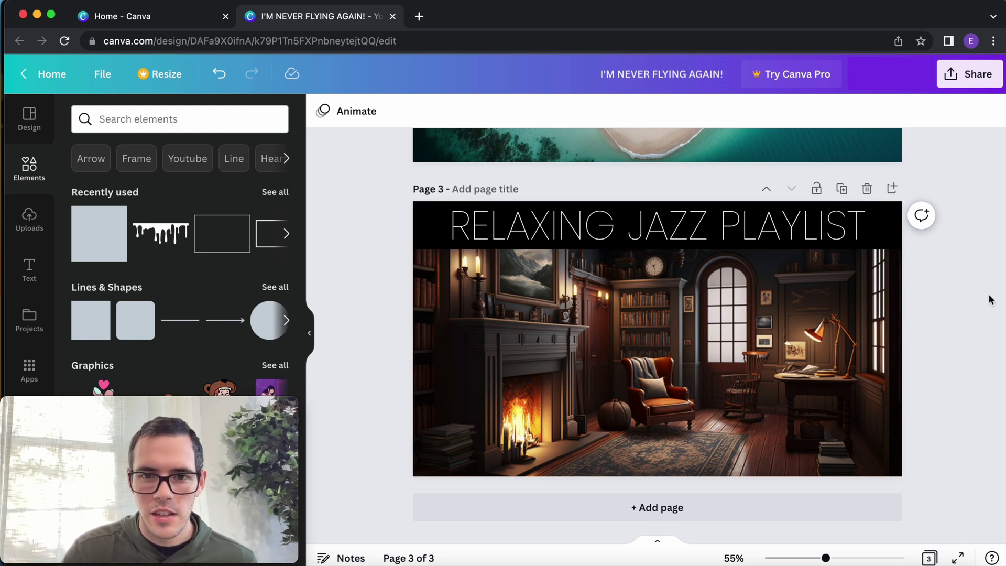
pyautogui.scroll(10, 990, 300)
pyautogui.scroll(2, 990, 300)
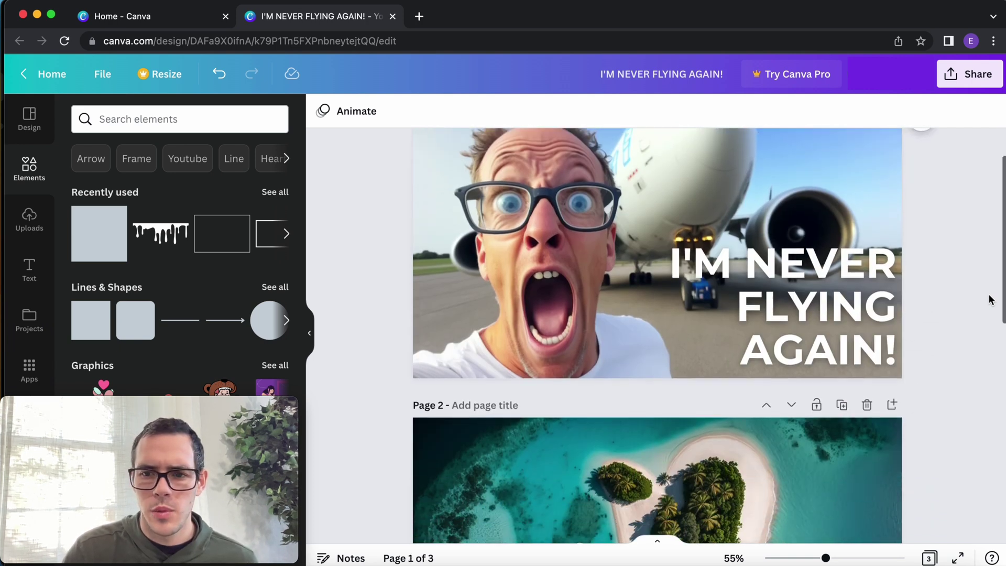
pyautogui.scroll(-5, 994, 287)
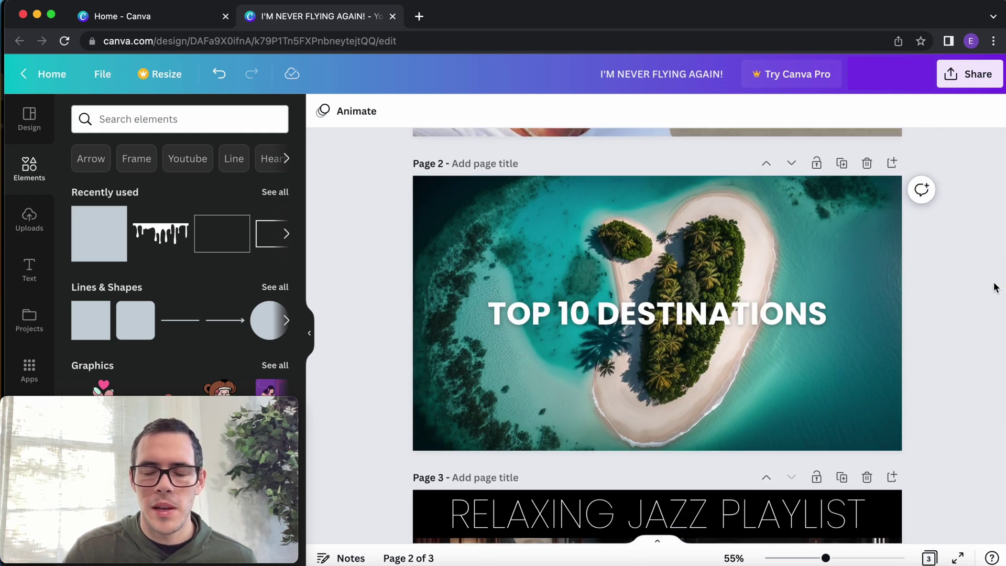
pyautogui.scroll(-5, 994, 287)
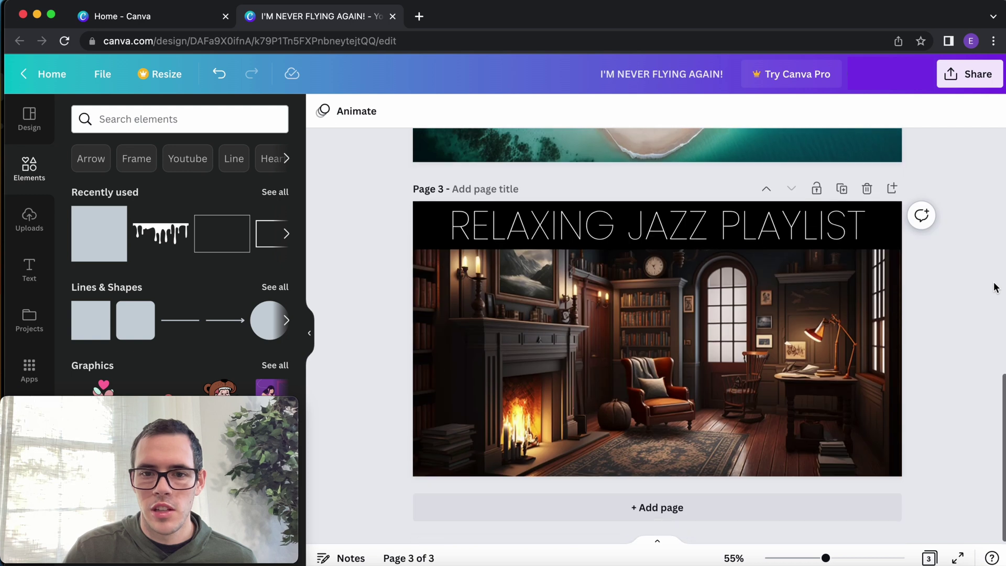
pyautogui.scroll(10, 994, 287)
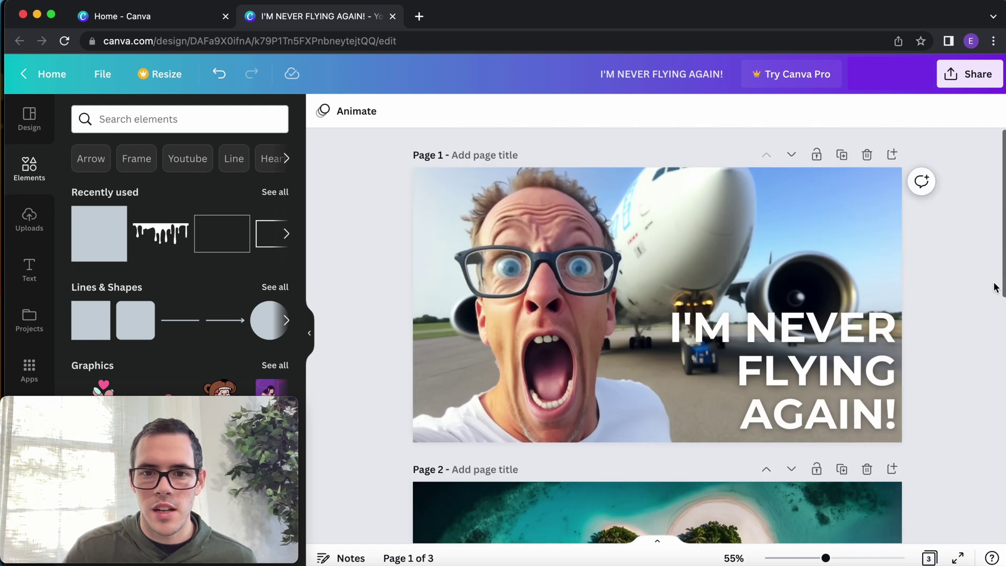